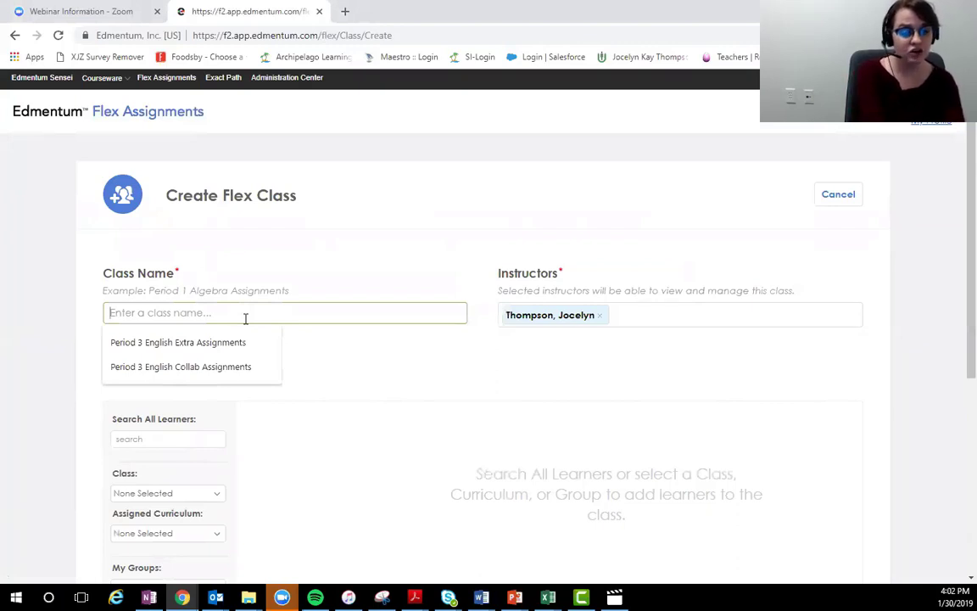
Name the new Flex class "Period 3 English Extra Assignments".
text(P)
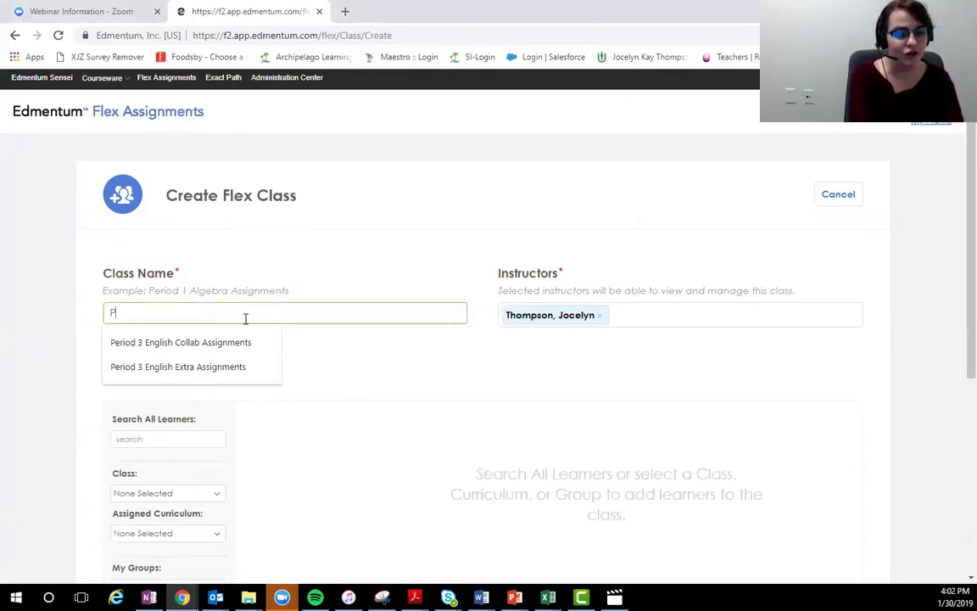
text(e)
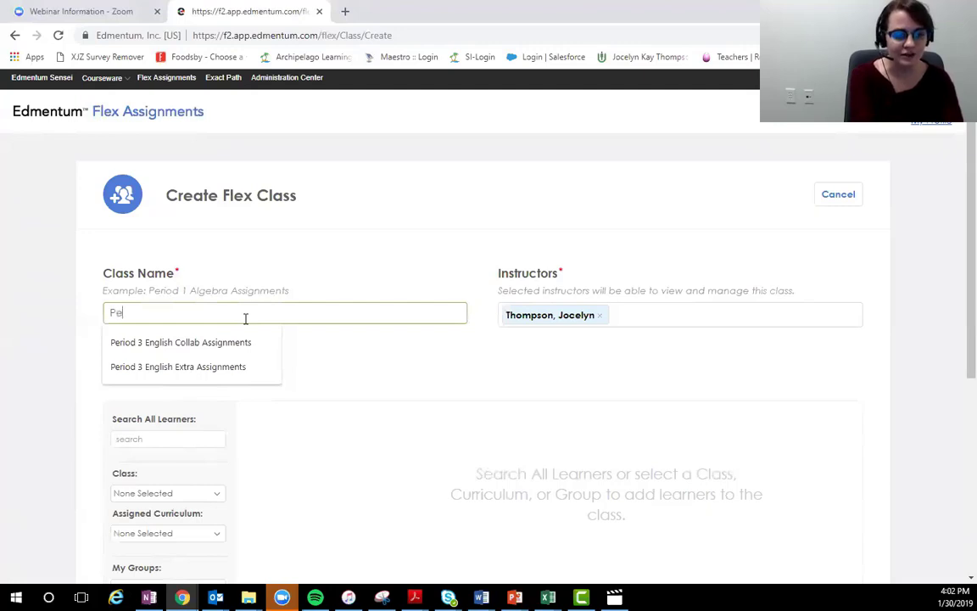
text(riod 3)
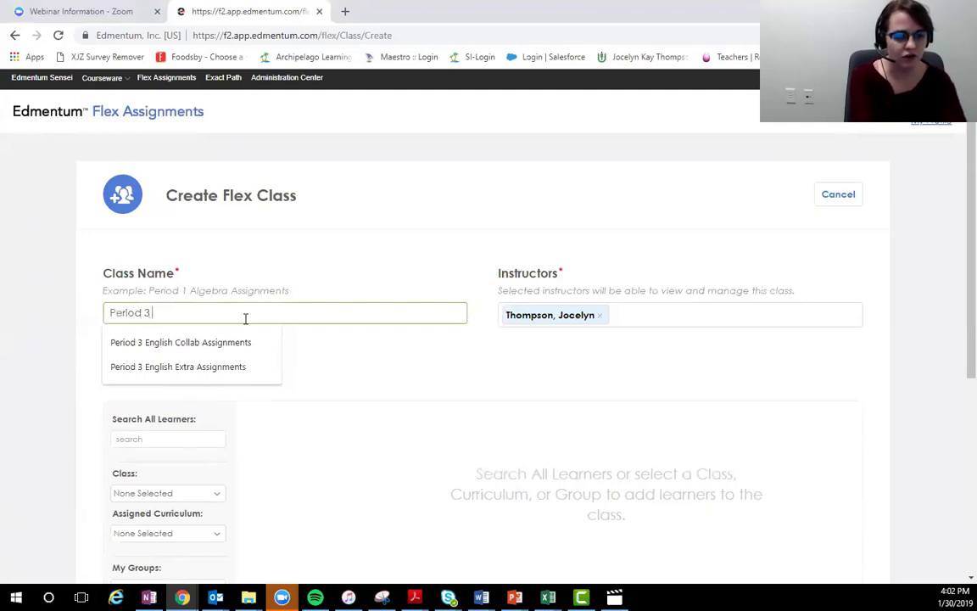
text( English)
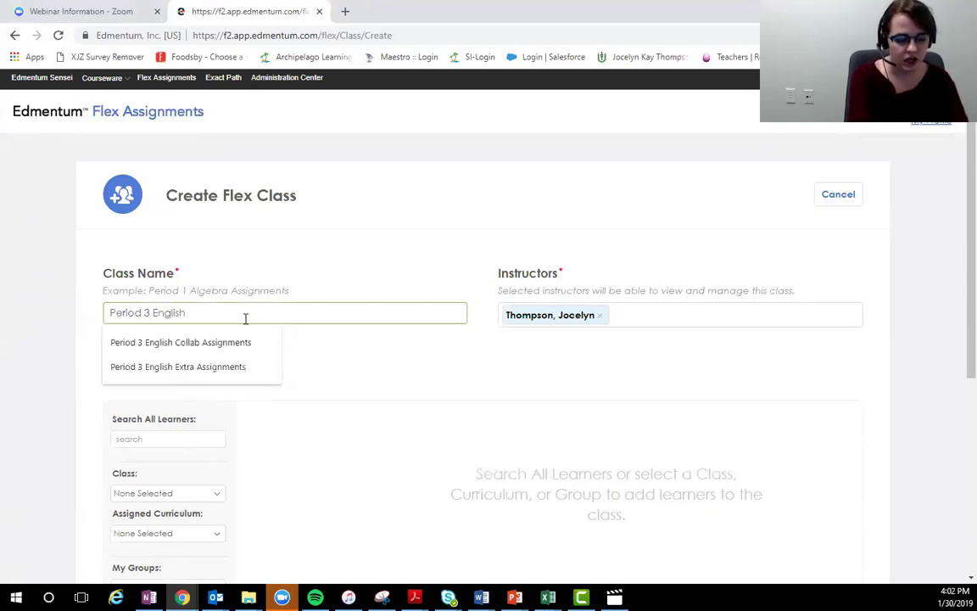
text( Extra Assignments)
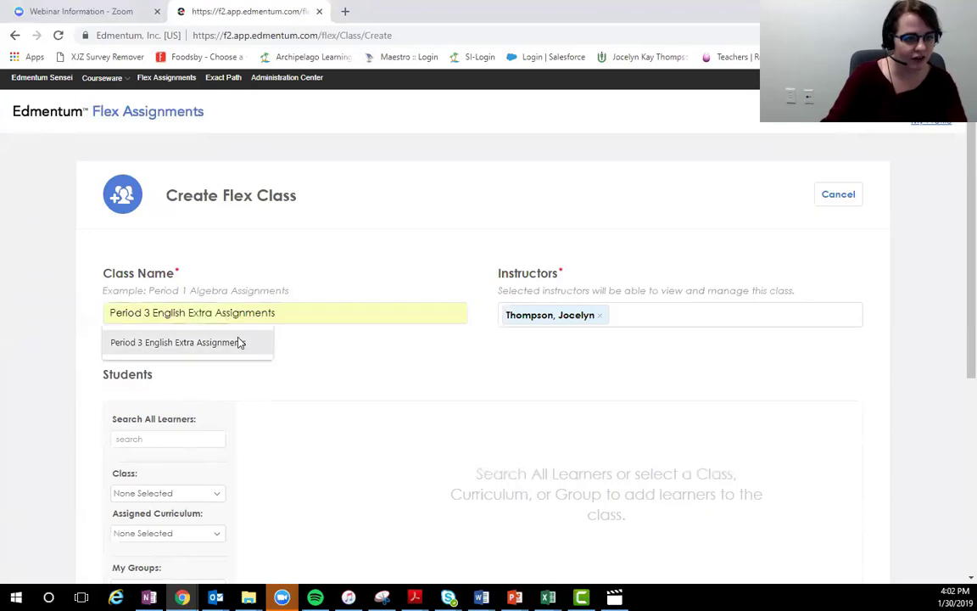
click(239, 341)
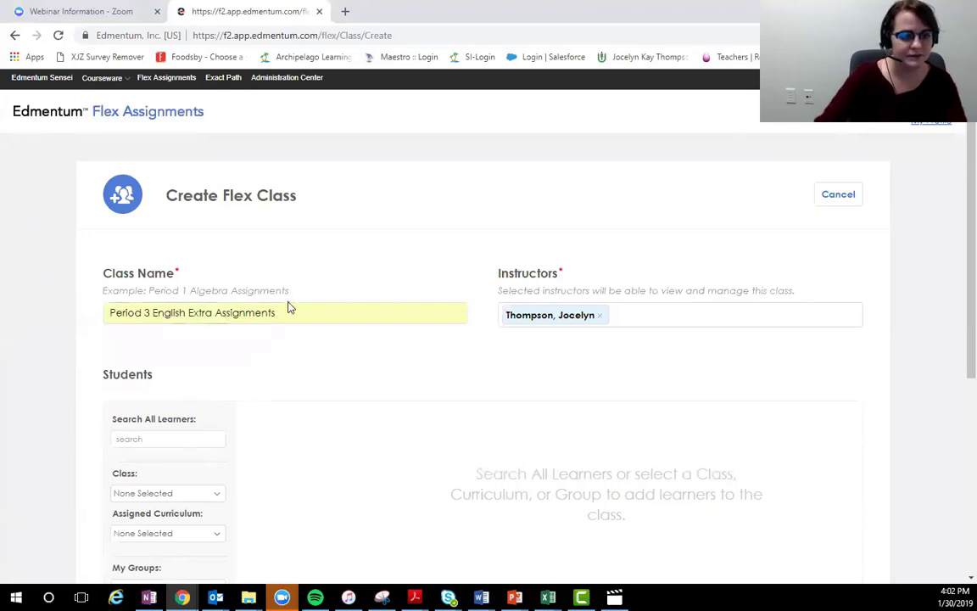
Search all learners by a student's first name and add the first matching student to the class.
scroll(234, 306, down, 1)
scroll(207, 264, down, 2)
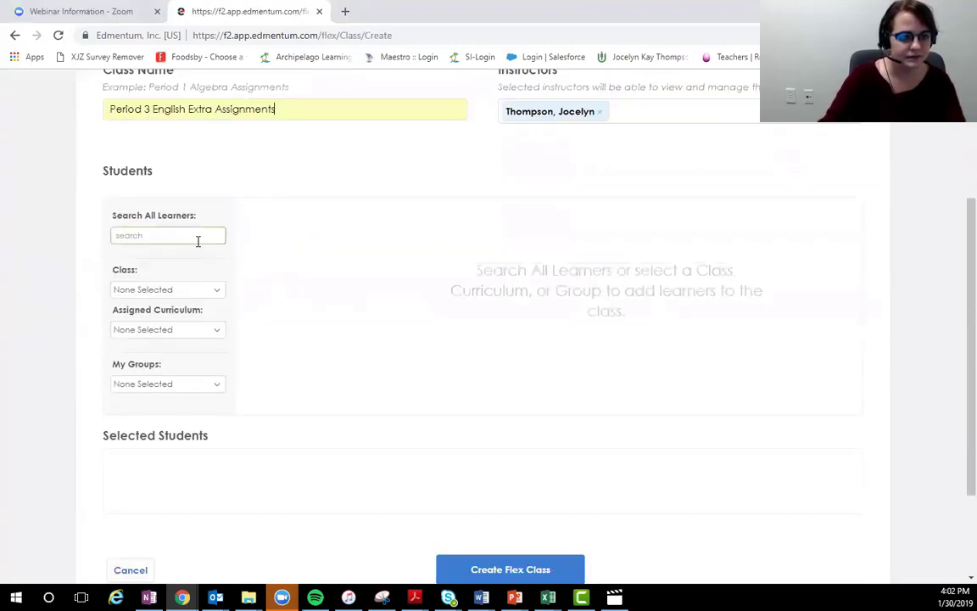
scroll(181, 286, up, 1)
click(171, 302)
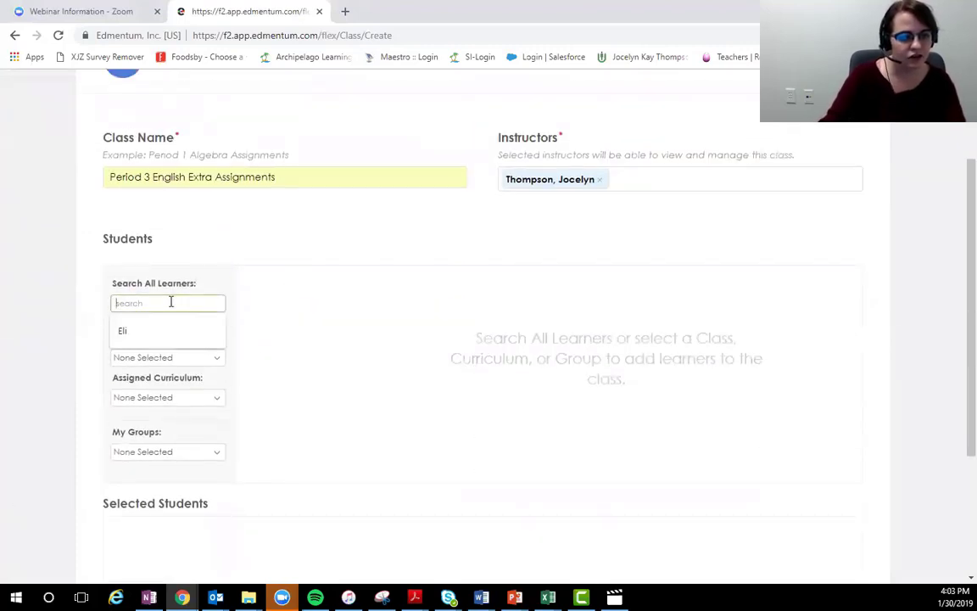
text(Eli)
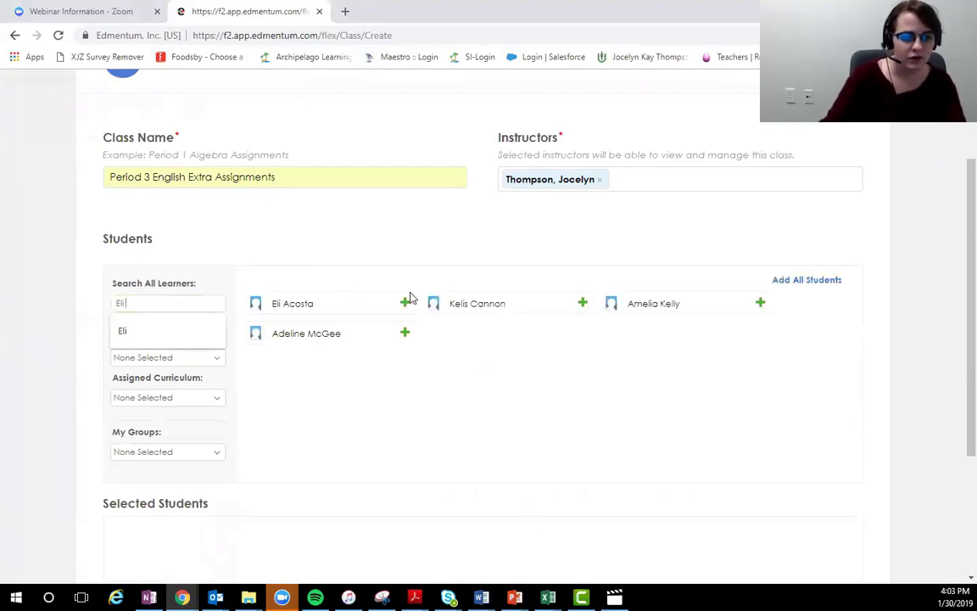
click(405, 303)
Search all learners by the start of a student's surname, add the matching student, and clear the search.
drag(175, 303, 83, 310)
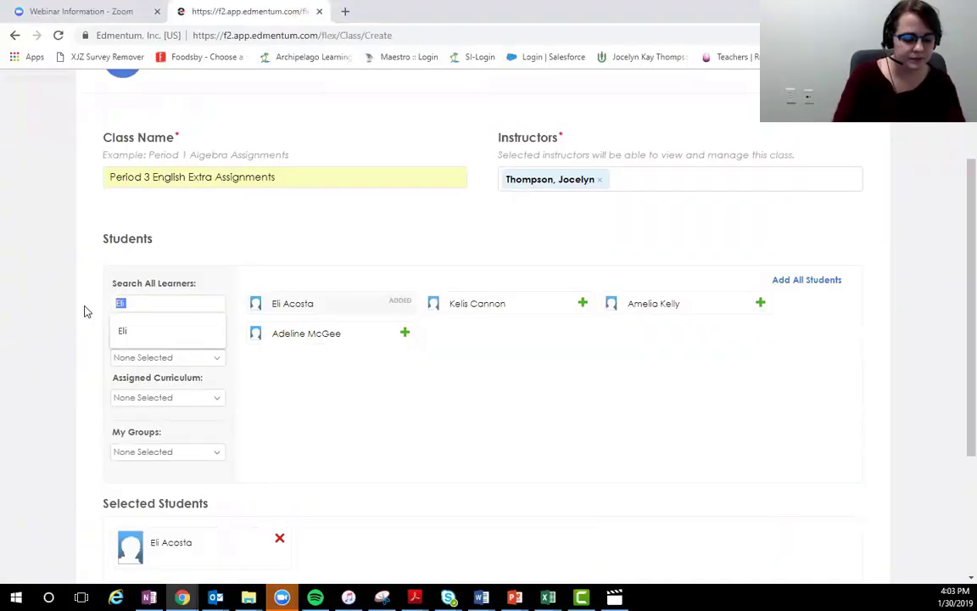
text(McG)
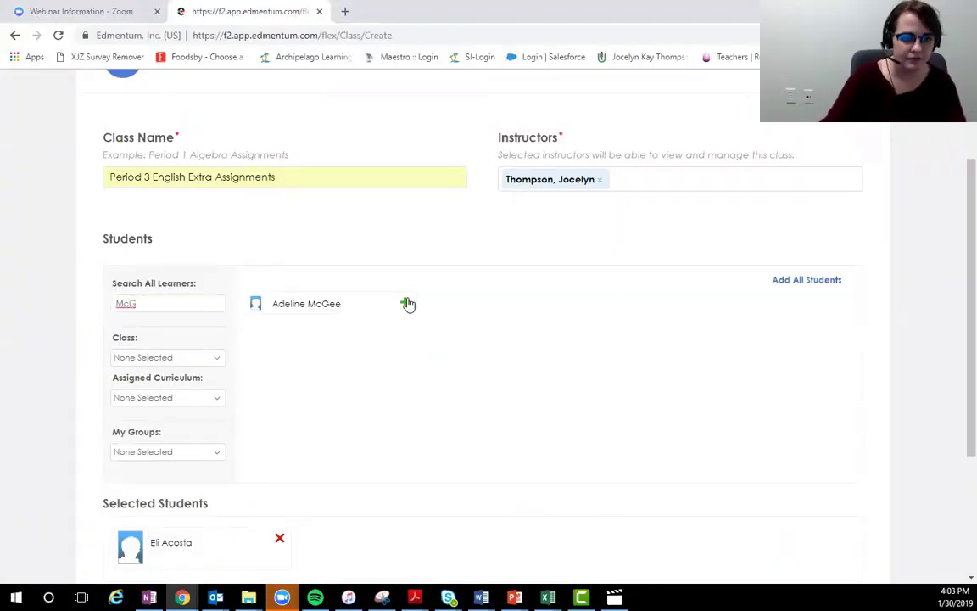
click(407, 304)
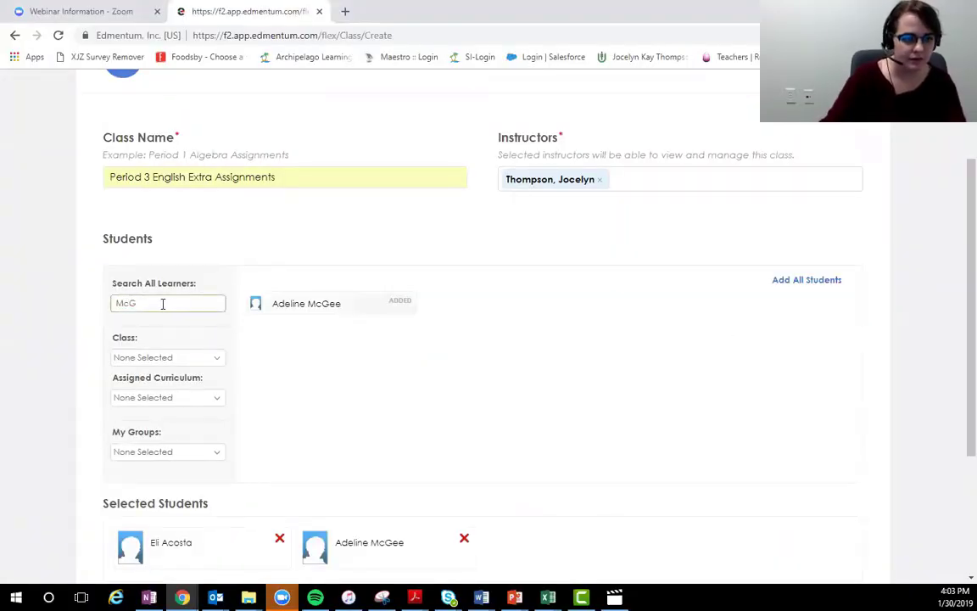
drag(162, 303, 83, 312)
key(BackSpace)
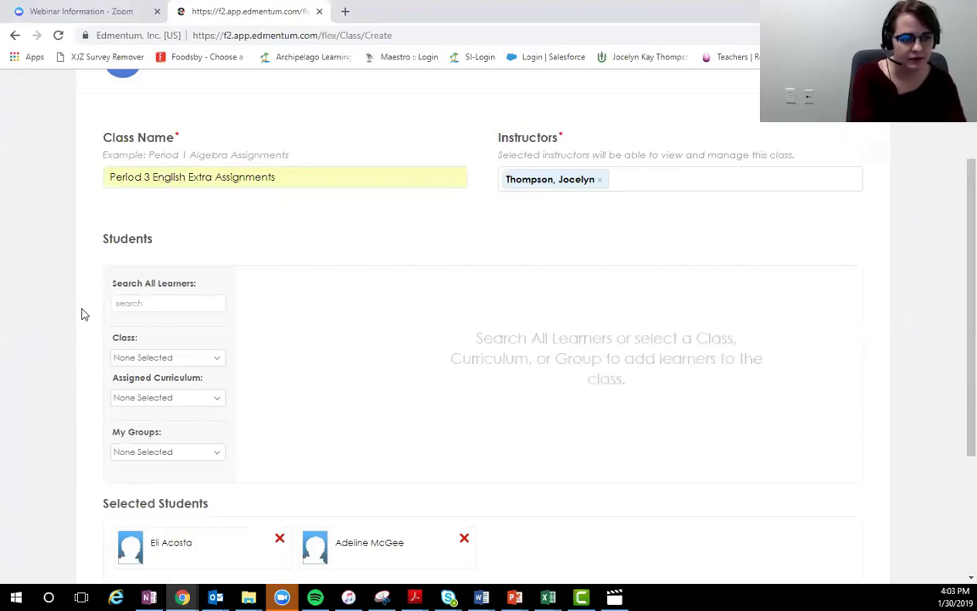
Search all learners for "MC" and add the first and last students in the results to the class.
text(MC)
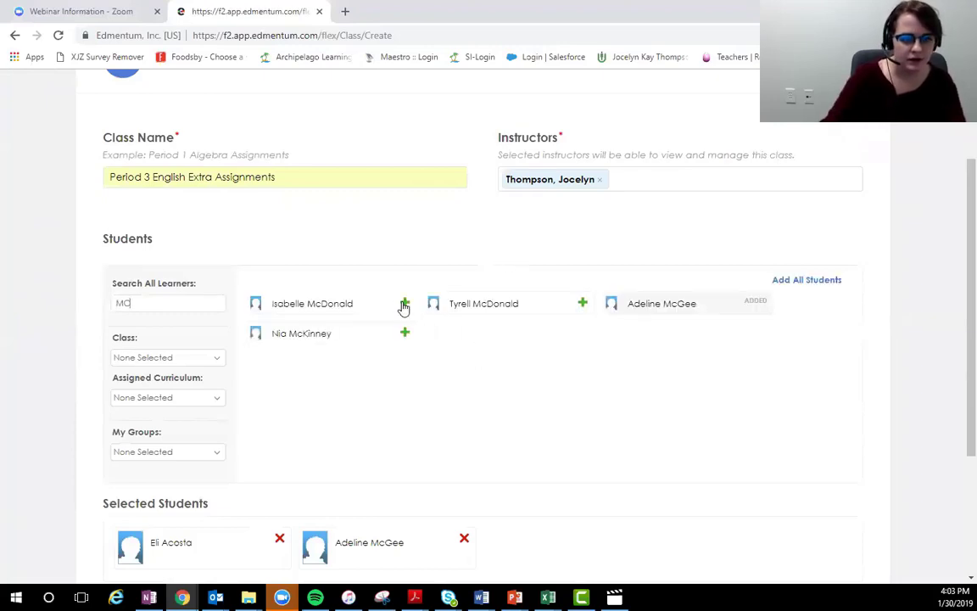
click(405, 304)
click(404, 333)
scroll(412, 356, down, 3)
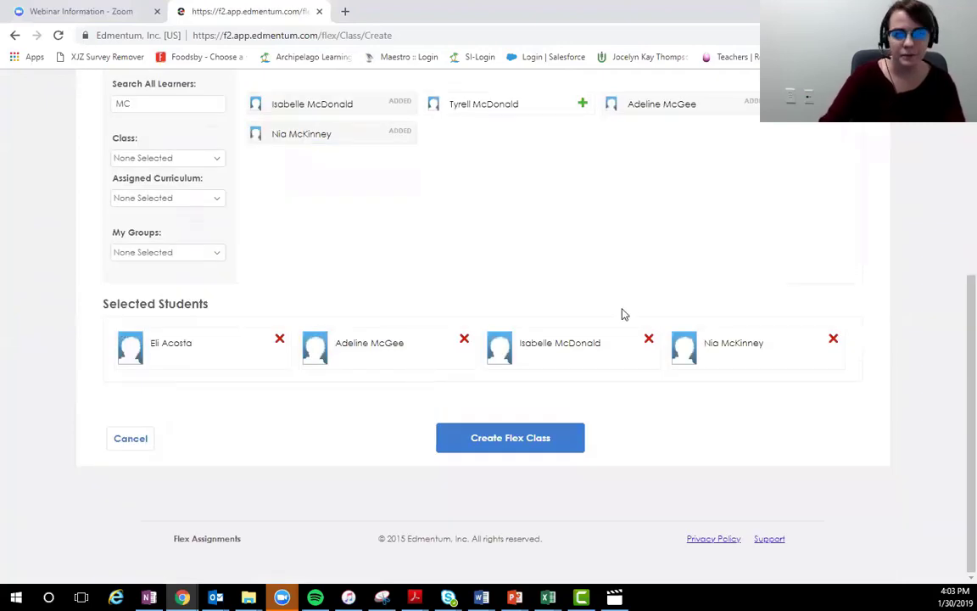
Check the group, class and assigned curriculum filter options without choosing any, and create the Flex class.
click(208, 258)
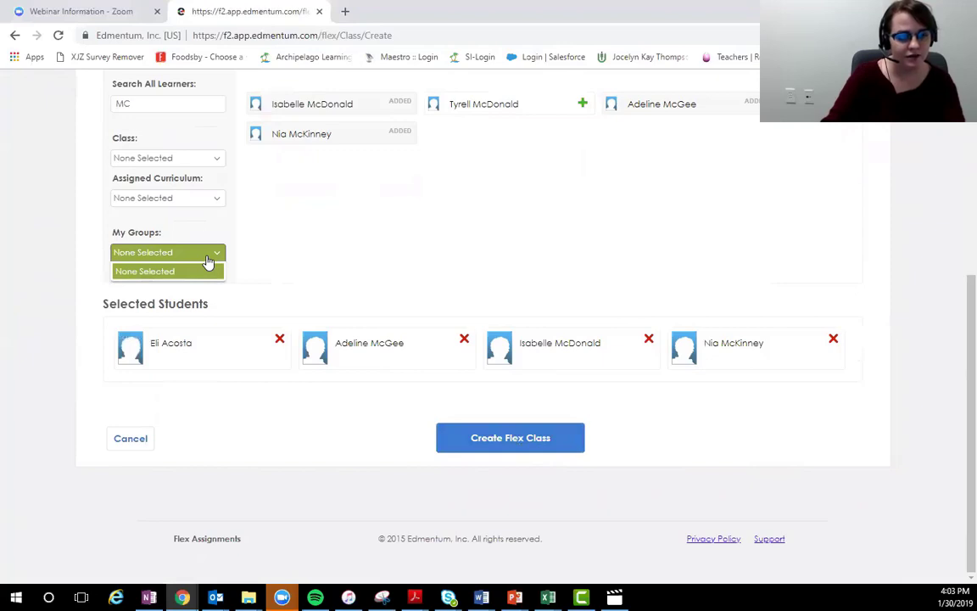
click(192, 165)
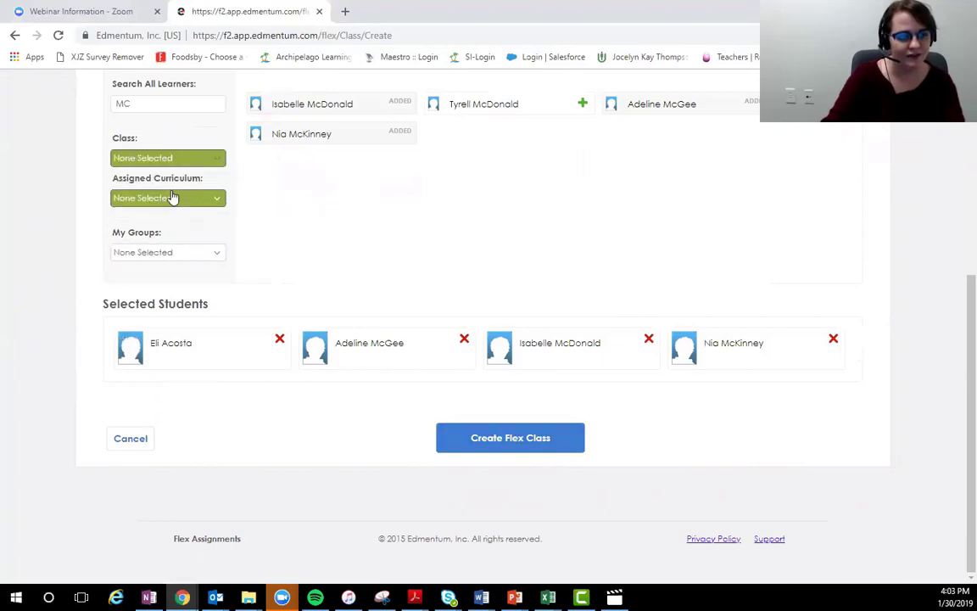
click(172, 197)
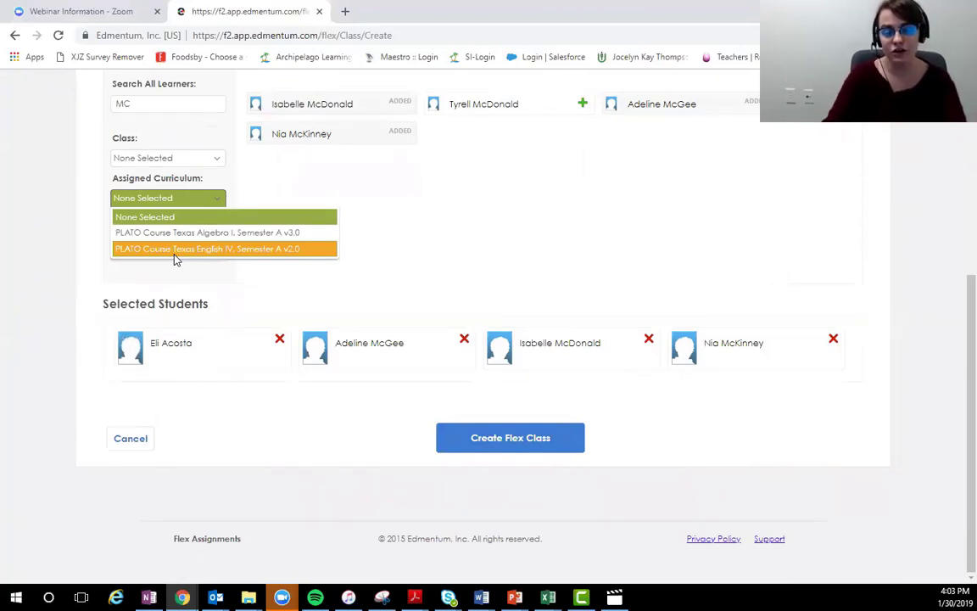
click(514, 221)
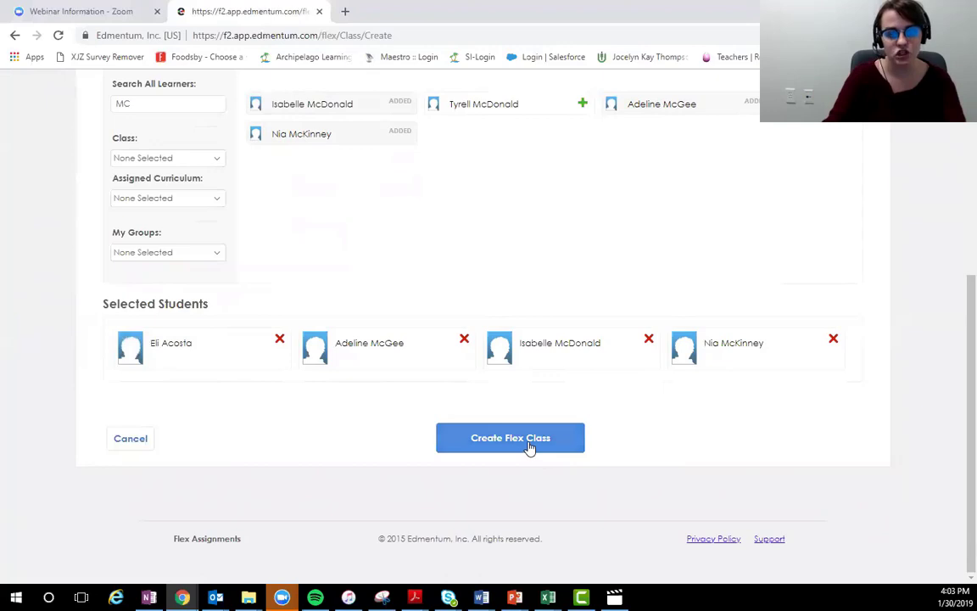
click(528, 448)
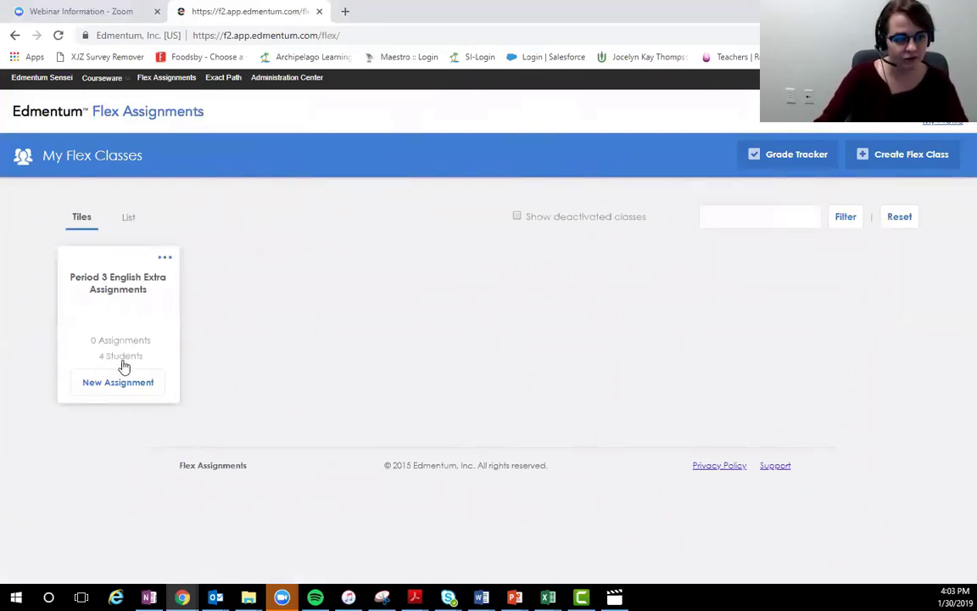
Review the management actions available for the Period 3 English Extra Assignments class.
click(163, 258)
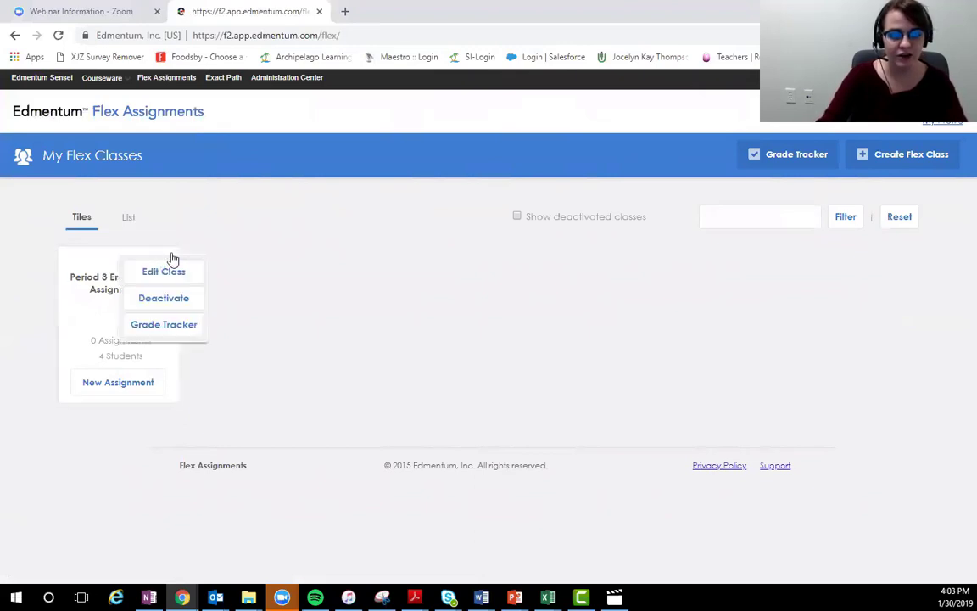
click(171, 258)
click(164, 259)
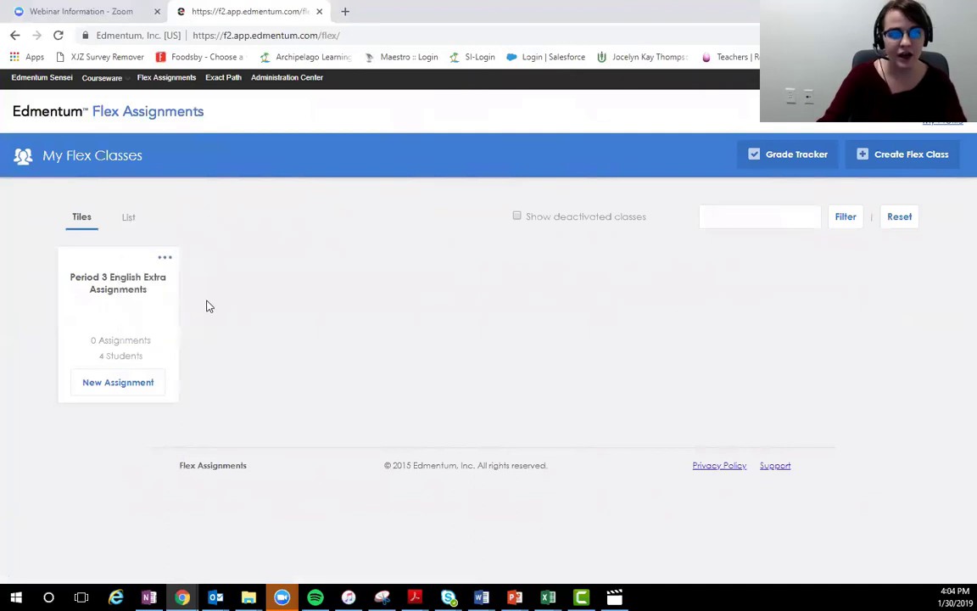
click(164, 259)
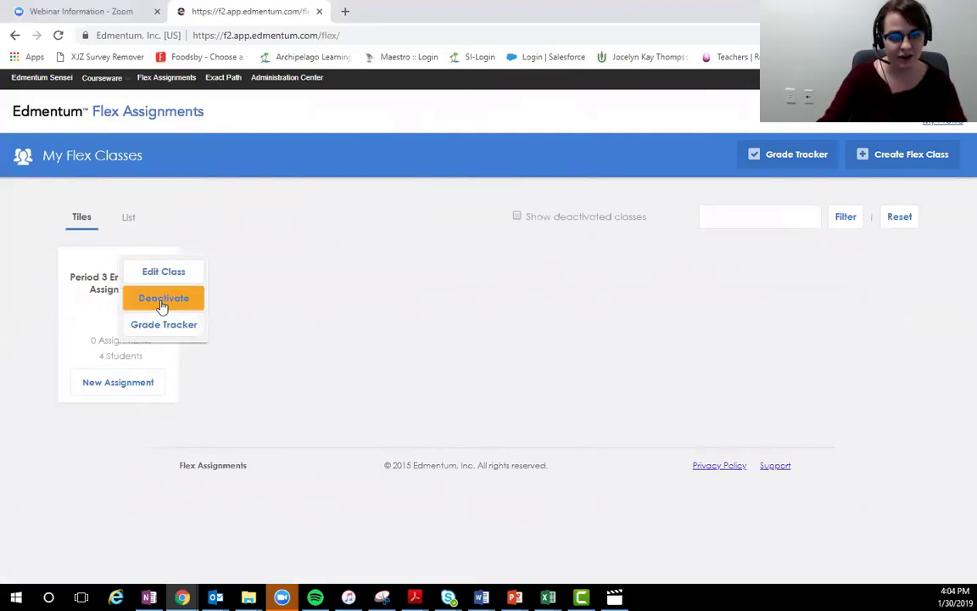
Show the deactivated classes, check the action available for Period 2 English Assignments, and hide the deactivated classes again.
click(517, 217)
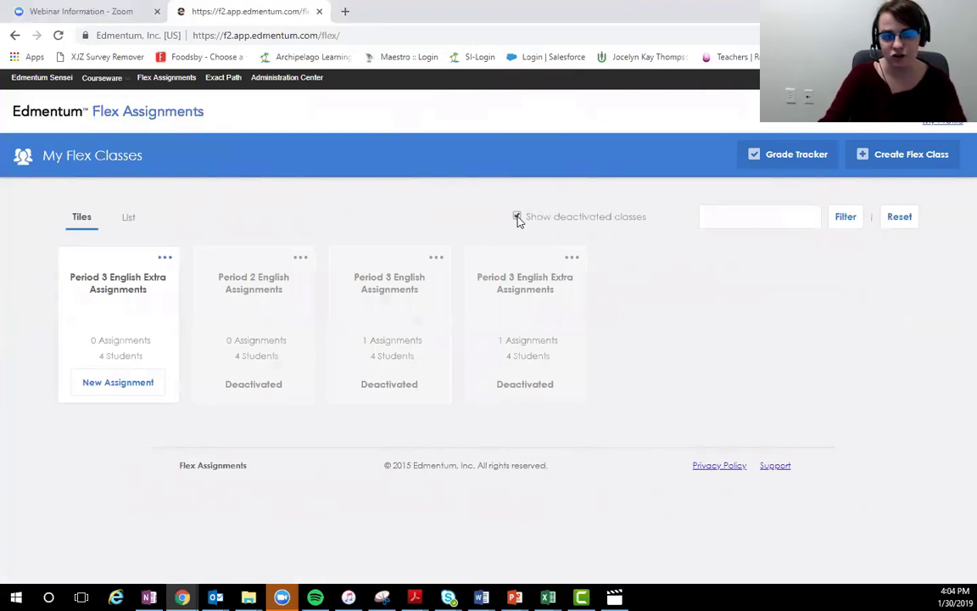
click(299, 258)
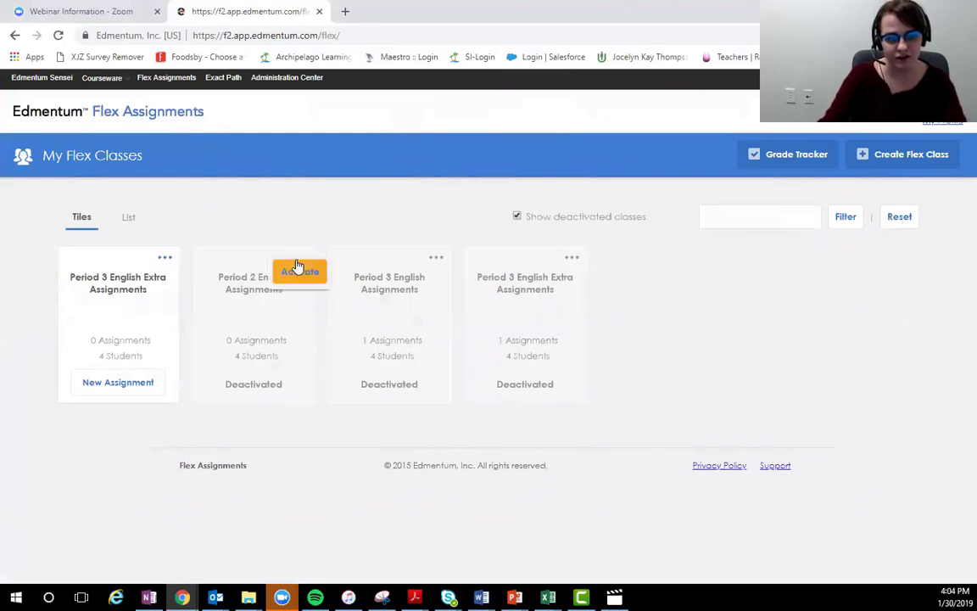
click(517, 216)
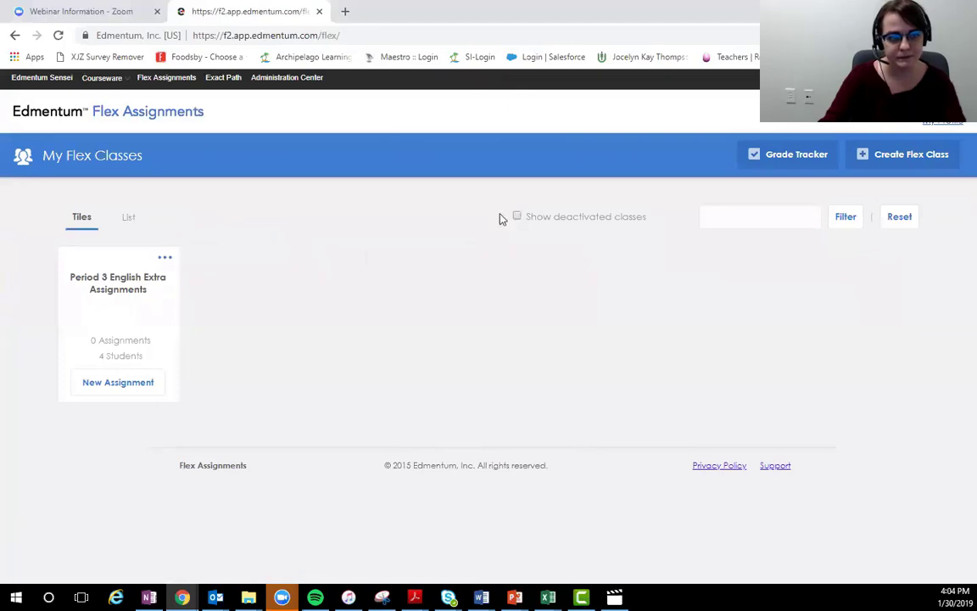
Start a new assignment for the Period 3 English Extra Assignments class and name it "English Supplementary 1/30/2019".
click(131, 387)
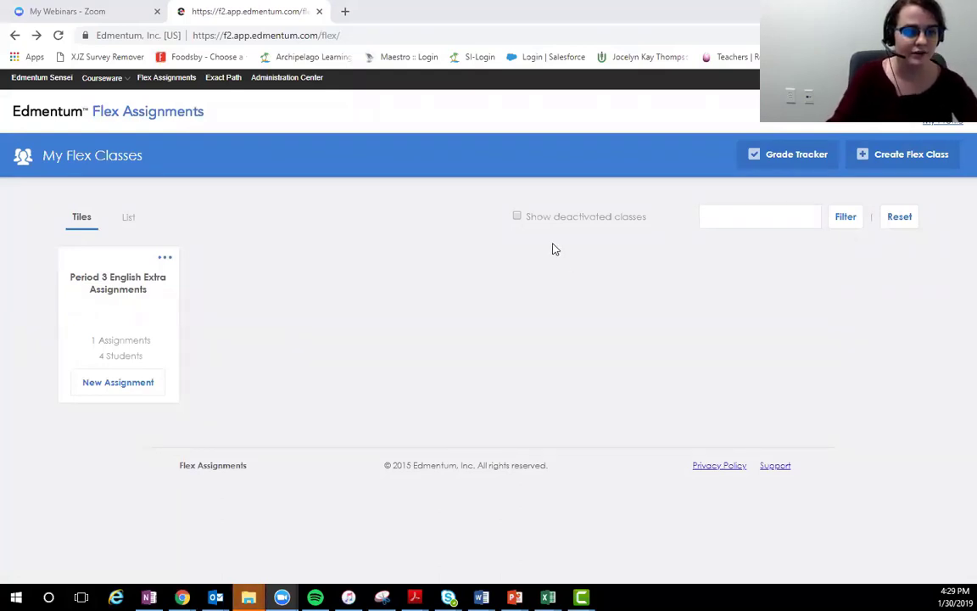
click(134, 390)
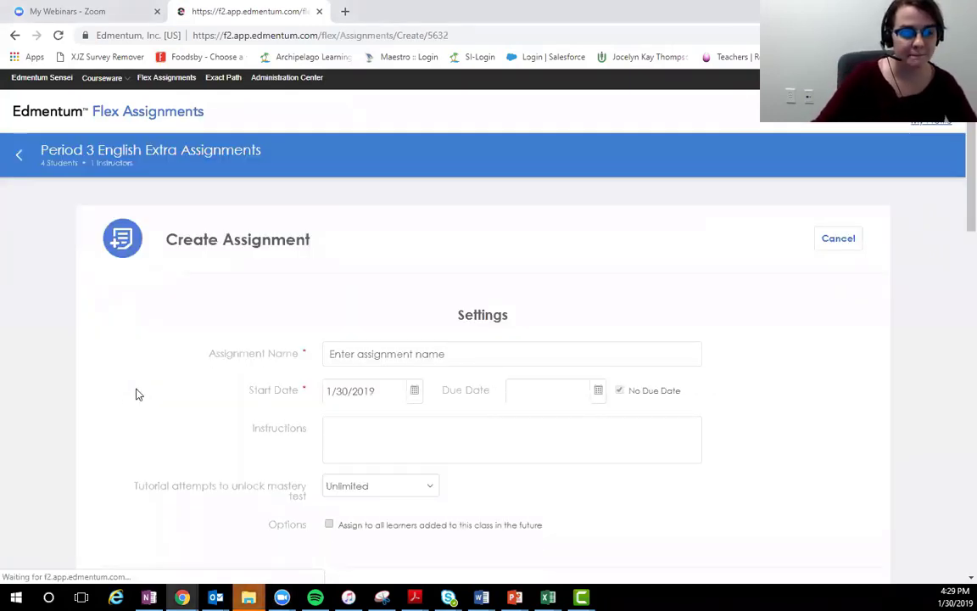
click(339, 355)
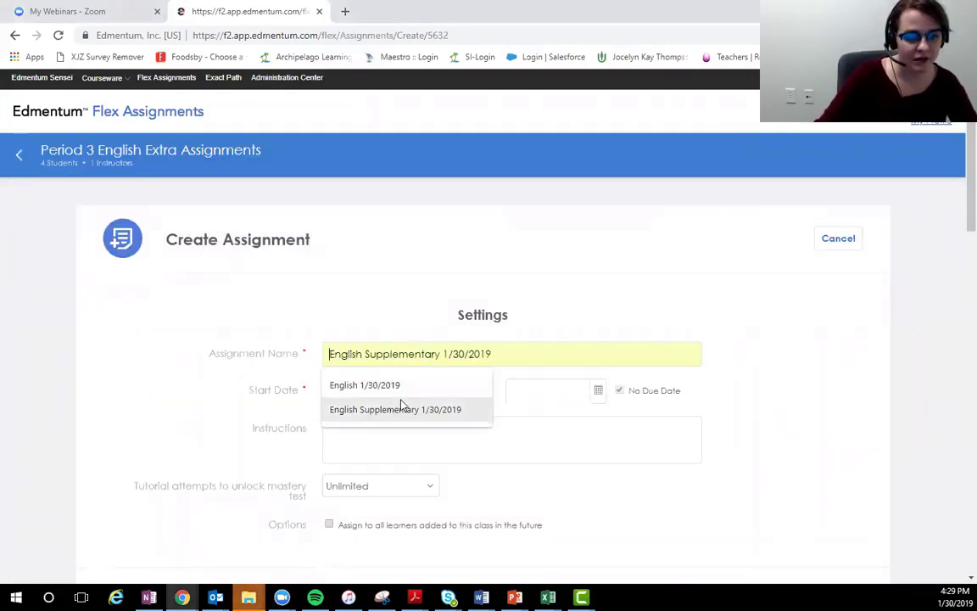
click(397, 409)
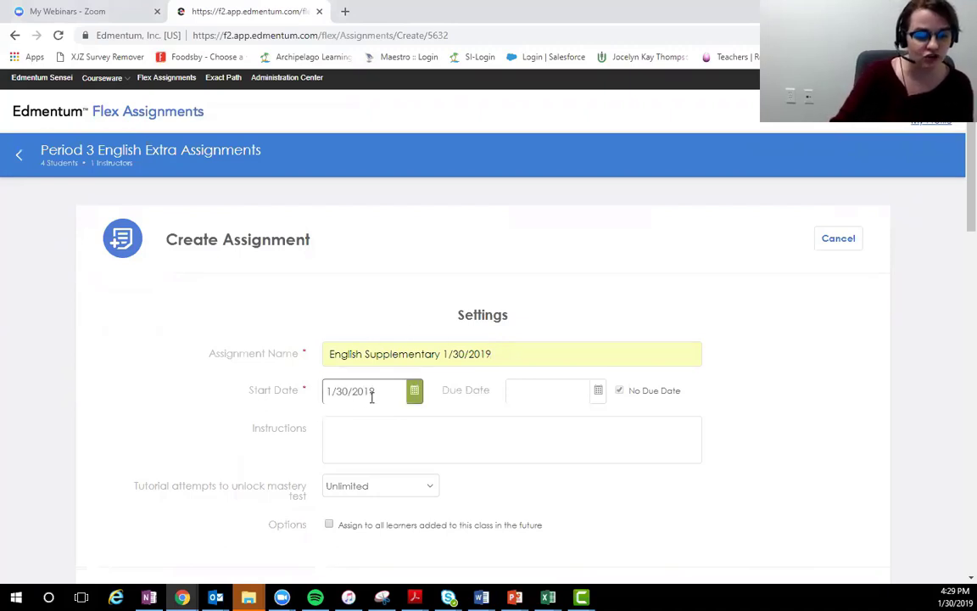
Examine the assignment's start date calendar and due date options without changing the dates.
click(413, 391)
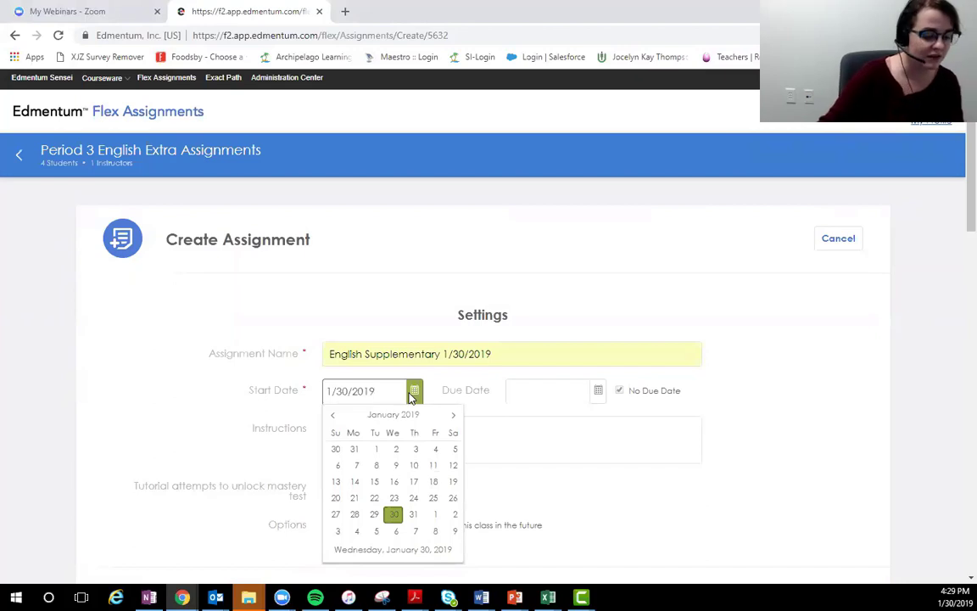
click(541, 389)
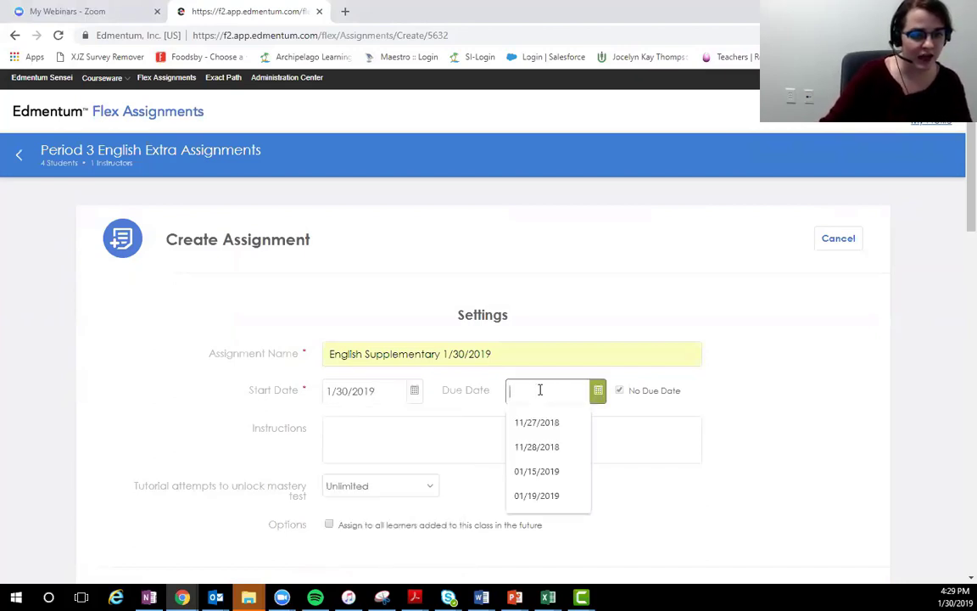
click(617, 391)
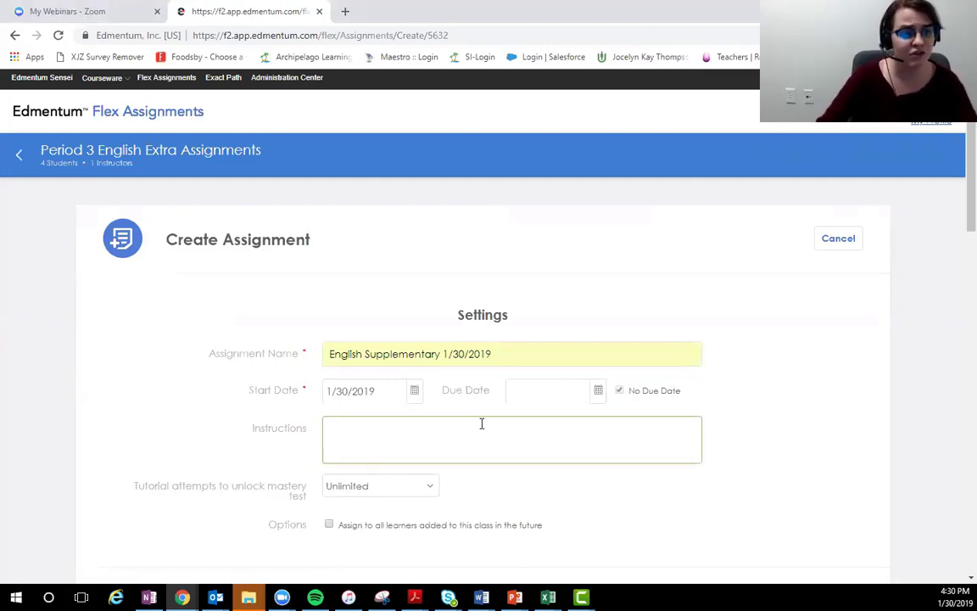
Limit the tutorial attempts needed to unlock the mastery test to 1.
scroll(481, 424, down, 3)
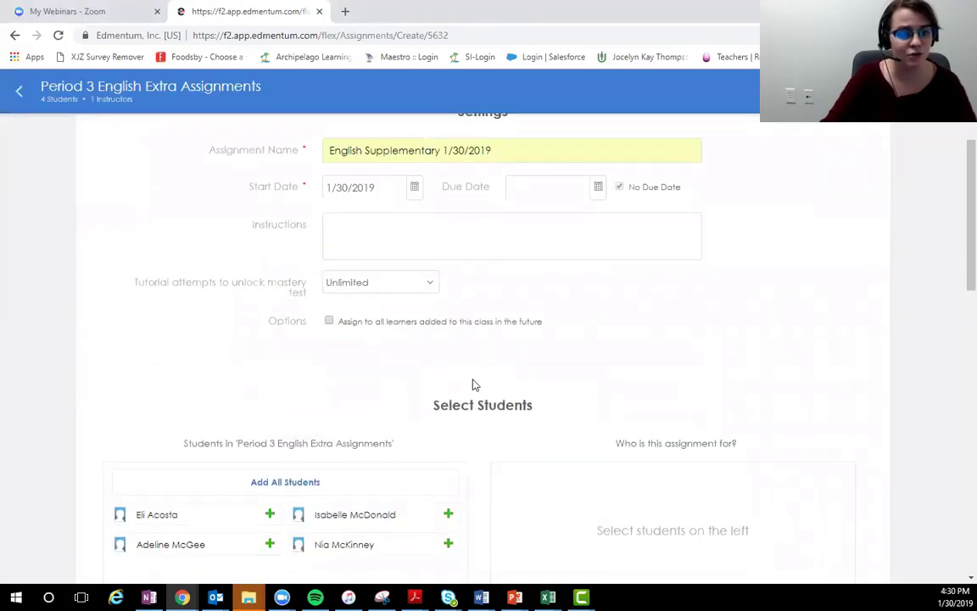
click(416, 290)
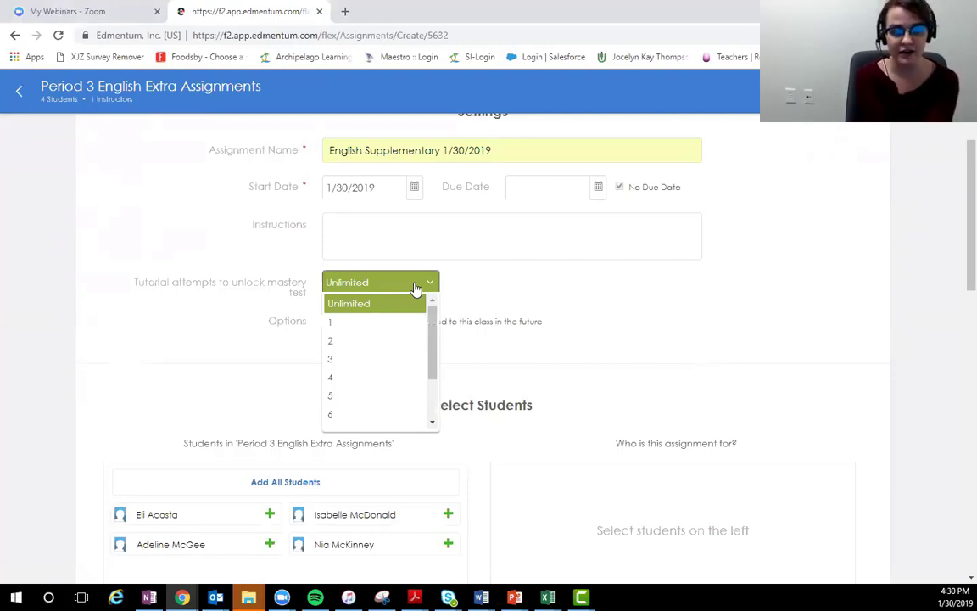
click(376, 323)
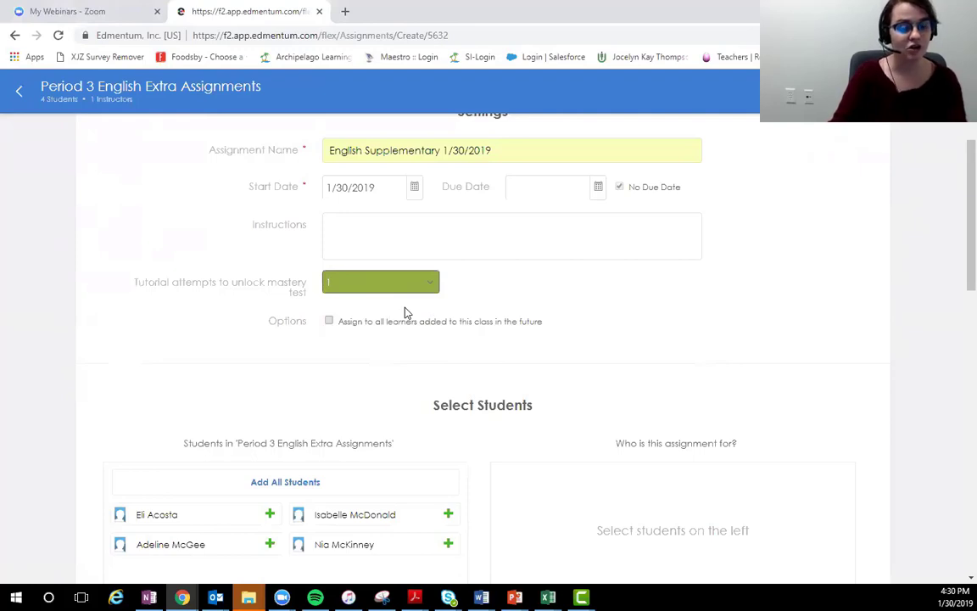
click(373, 282)
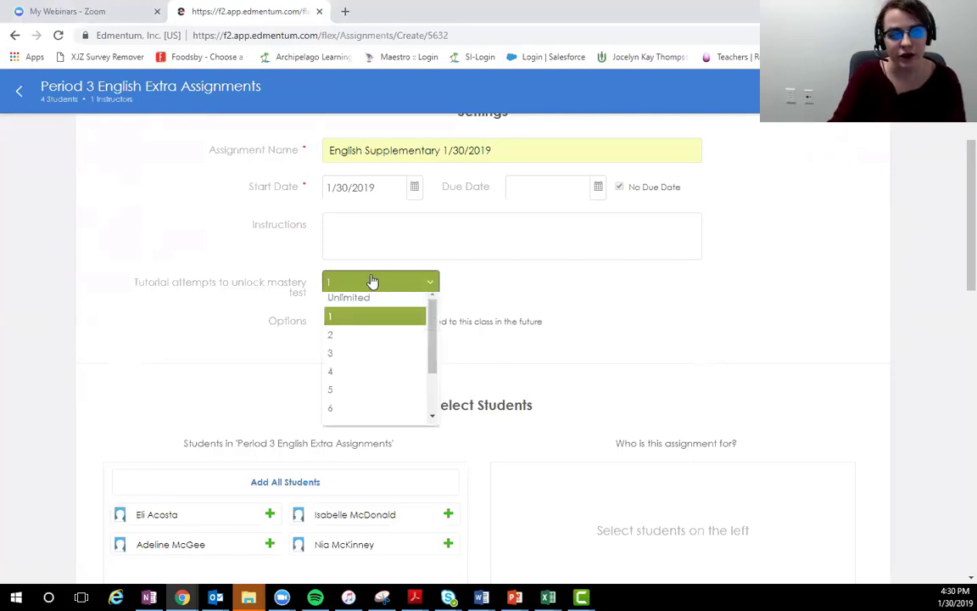
drag(431, 384, 465, 291)
click(465, 291)
click(459, 246)
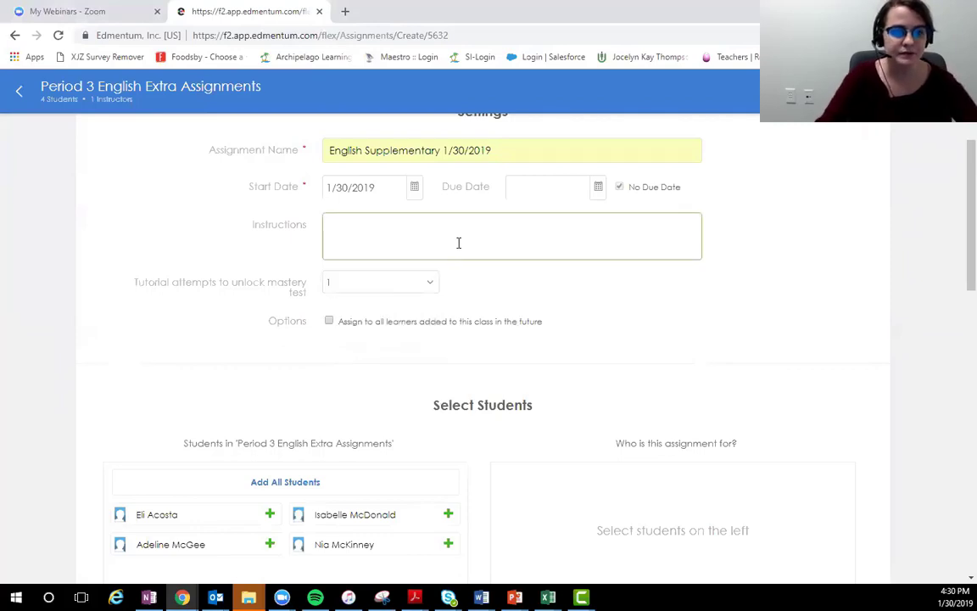
click(465, 268)
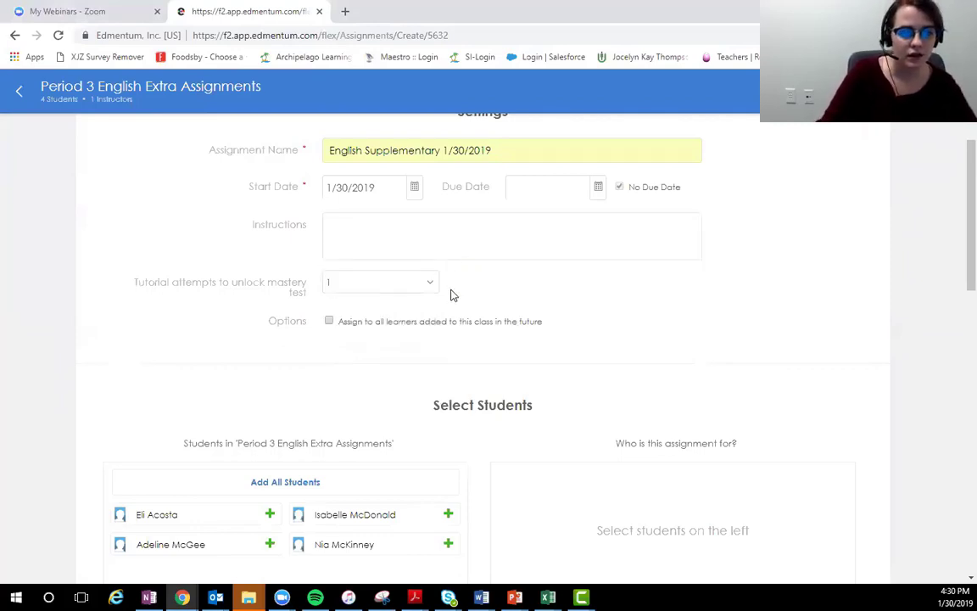
Enable assigning to all learners added to the class in the future and add all current class students to the assignment.
click(330, 321)
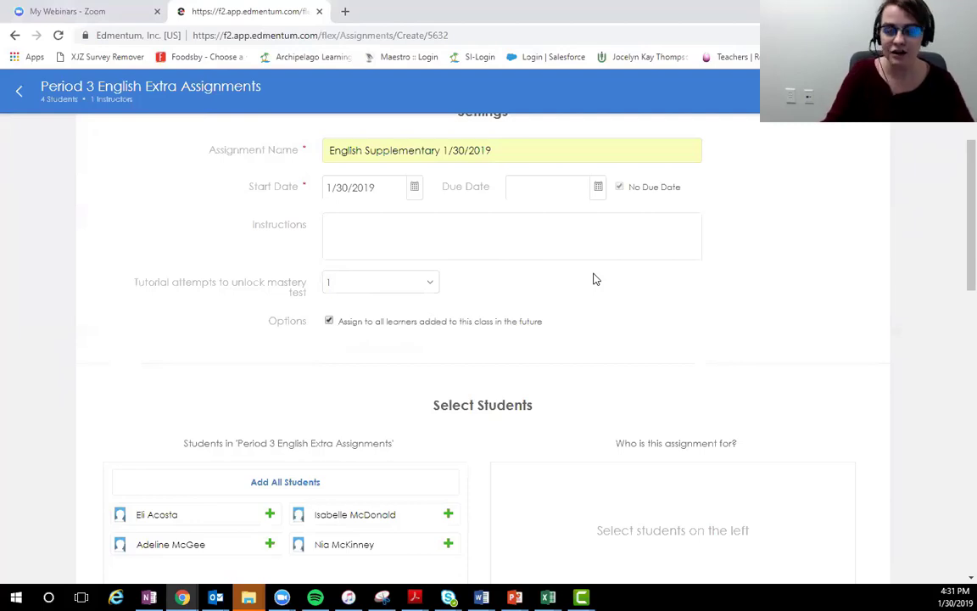
scroll(593, 276, down, 2)
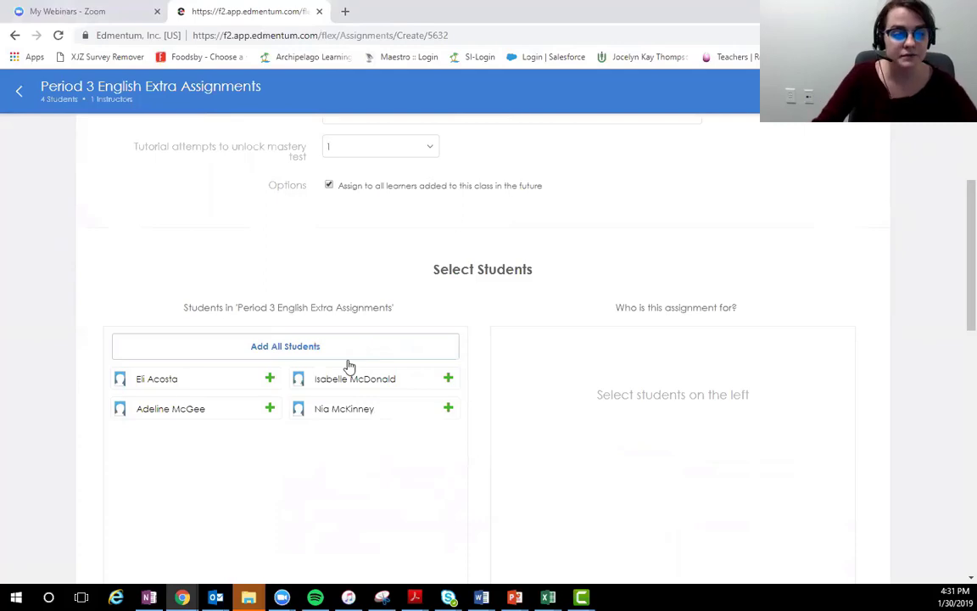
click(284, 348)
Filter the assignment's available content by the Language Arts subject.
scroll(665, 454, down, 2)
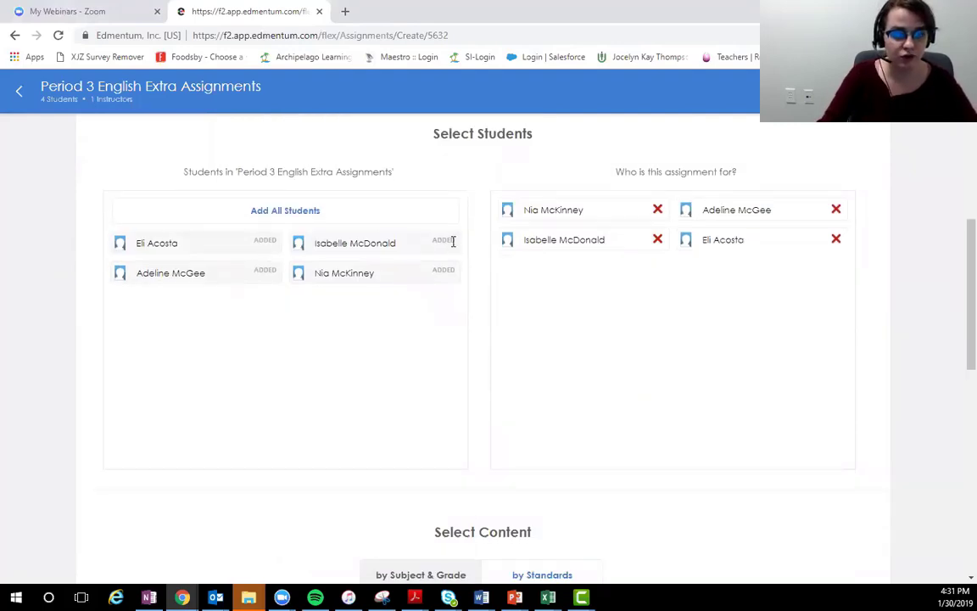
scroll(619, 297, down, 5)
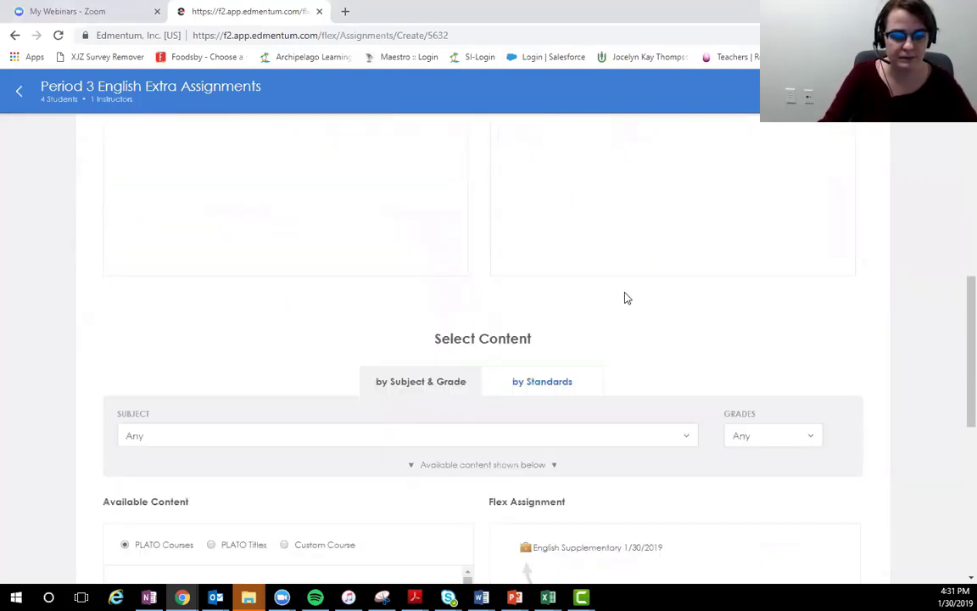
scroll(551, 284, up, 1)
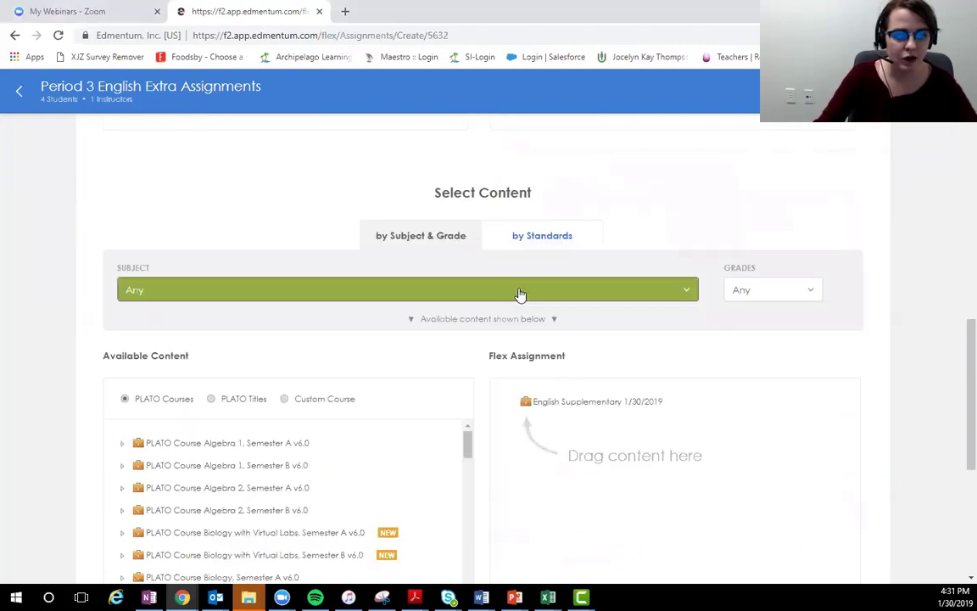
click(517, 296)
click(218, 328)
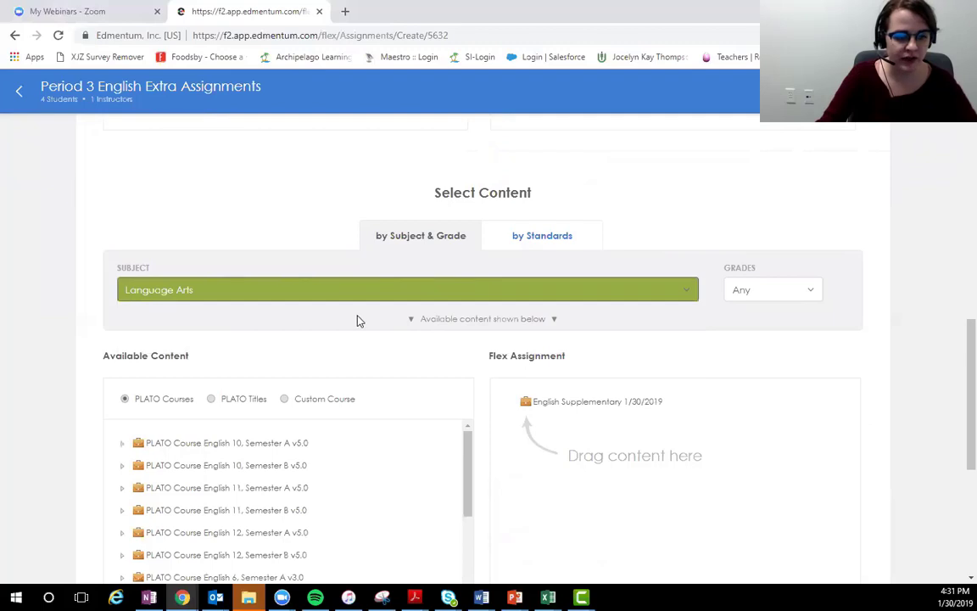
Add "Romeo and Juliet: Act I" to the assignment from Unit 1: Shakespearean Drama of PLATO Course English 9, Semester B v5.0.
scroll(347, 331, down, 2)
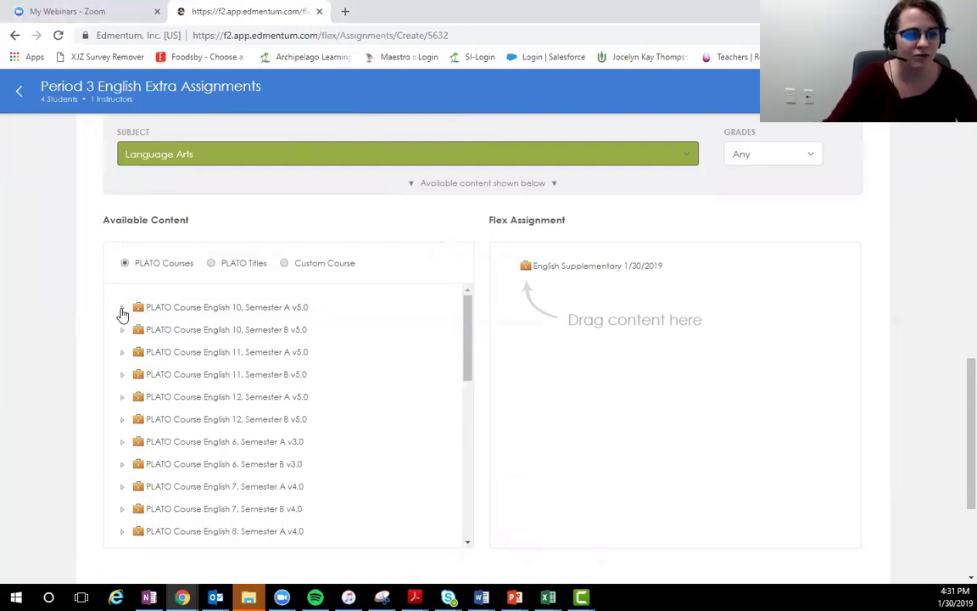
scroll(125, 450, down, 3)
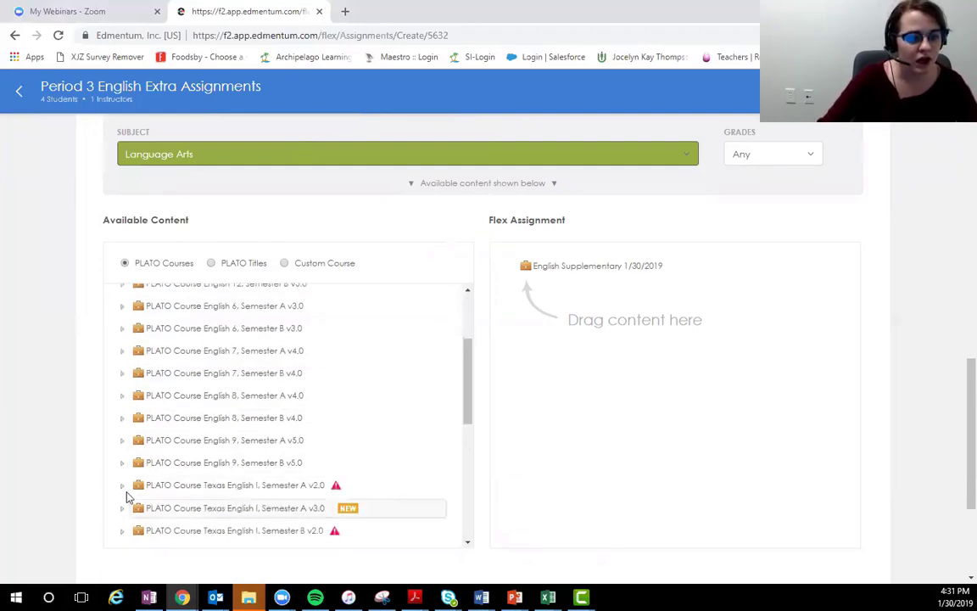
click(122, 465)
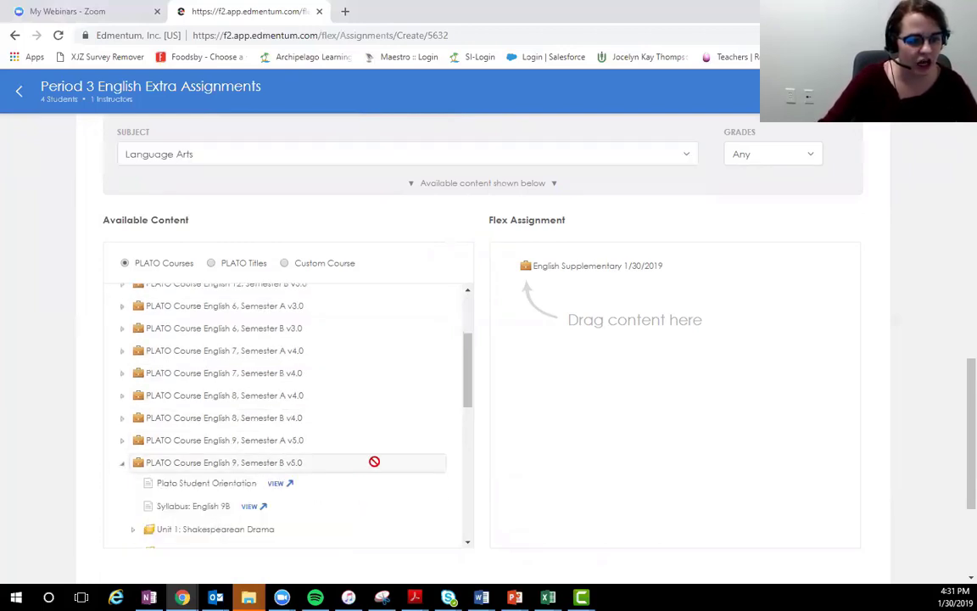
scroll(167, 479, down, 1)
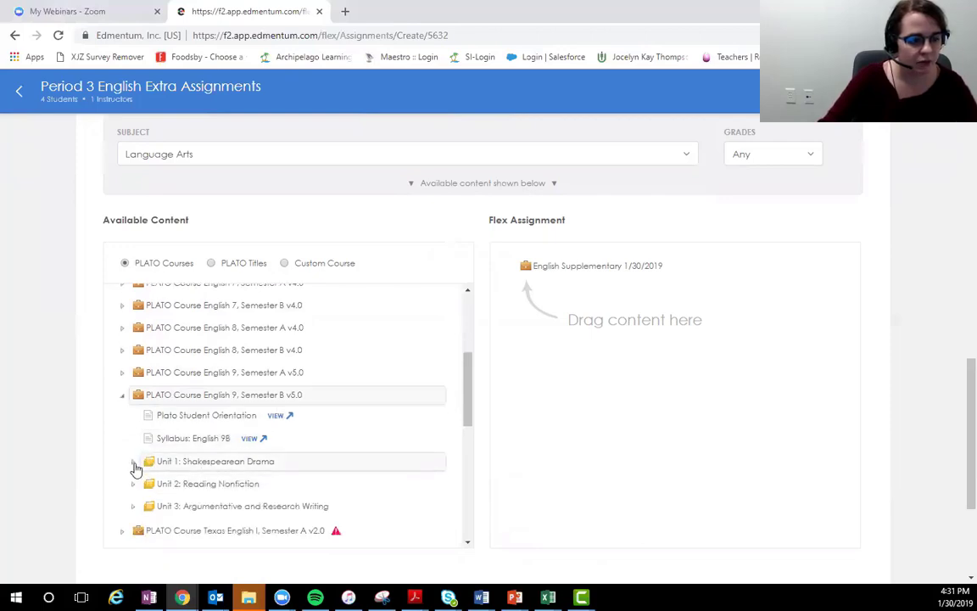
click(133, 461)
scroll(222, 484, down, 1)
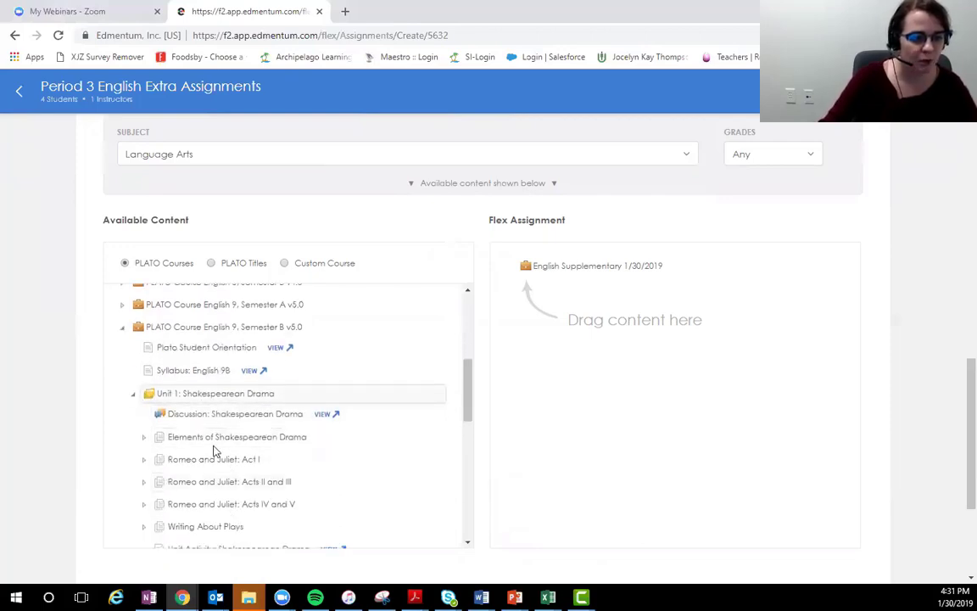
drag(157, 458, 553, 267)
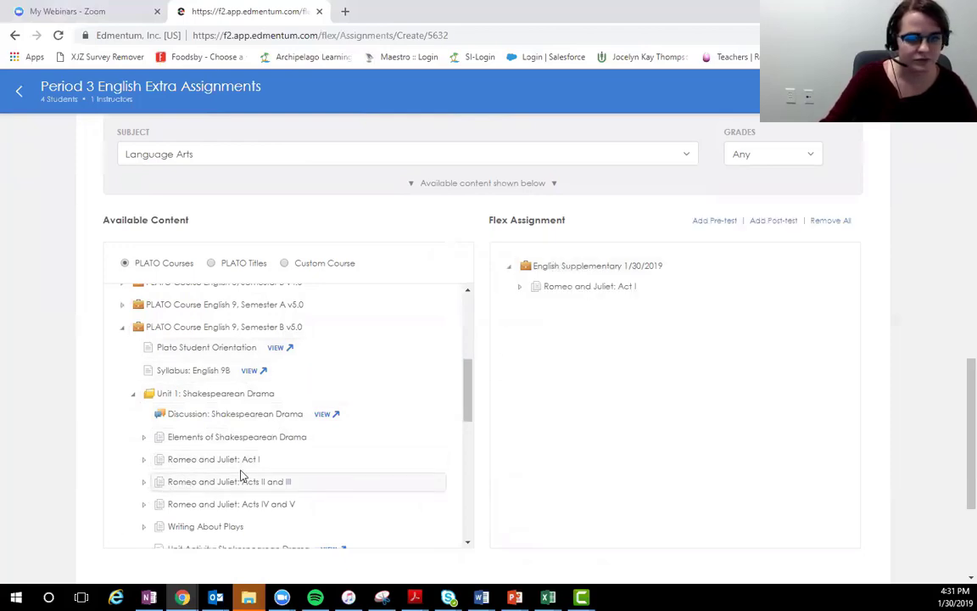
Add "Romeo and Juliet: Acts II and III" and "Romeo and Juliet: Acts IV and V" from the same unit to the assignment.
drag(241, 477, 550, 286)
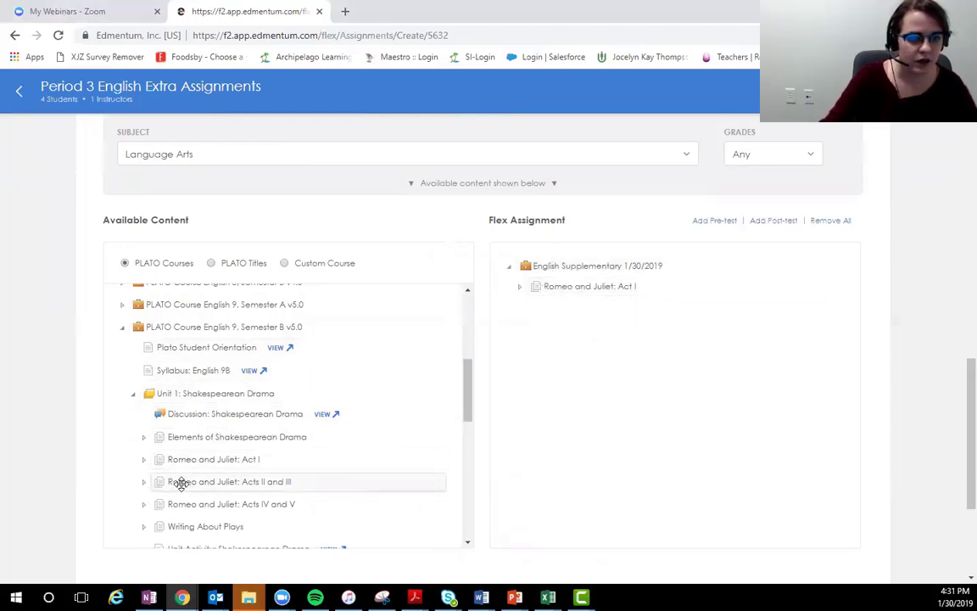
drag(181, 482, 509, 265)
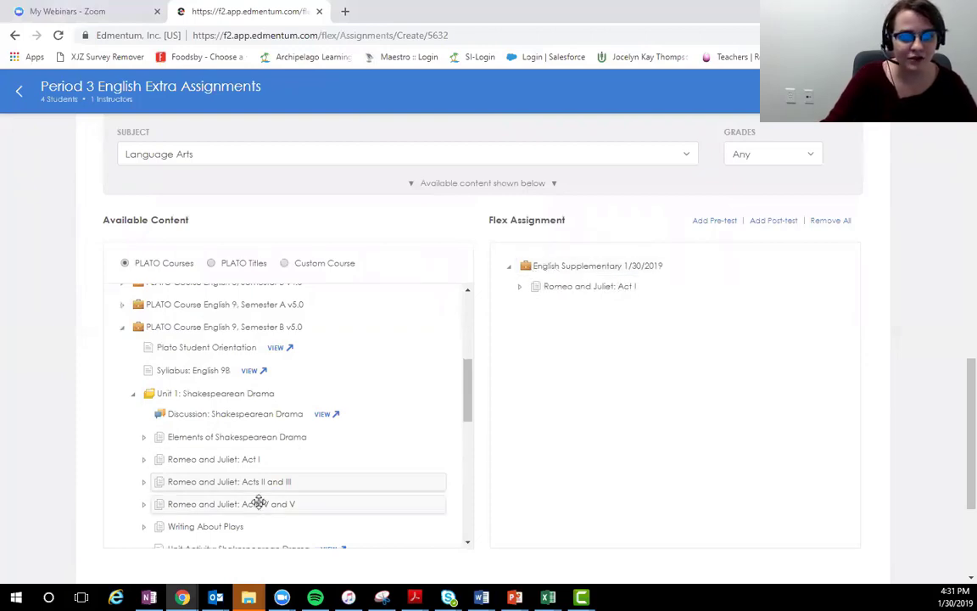
drag(255, 473, 525, 266)
drag(159, 501, 527, 269)
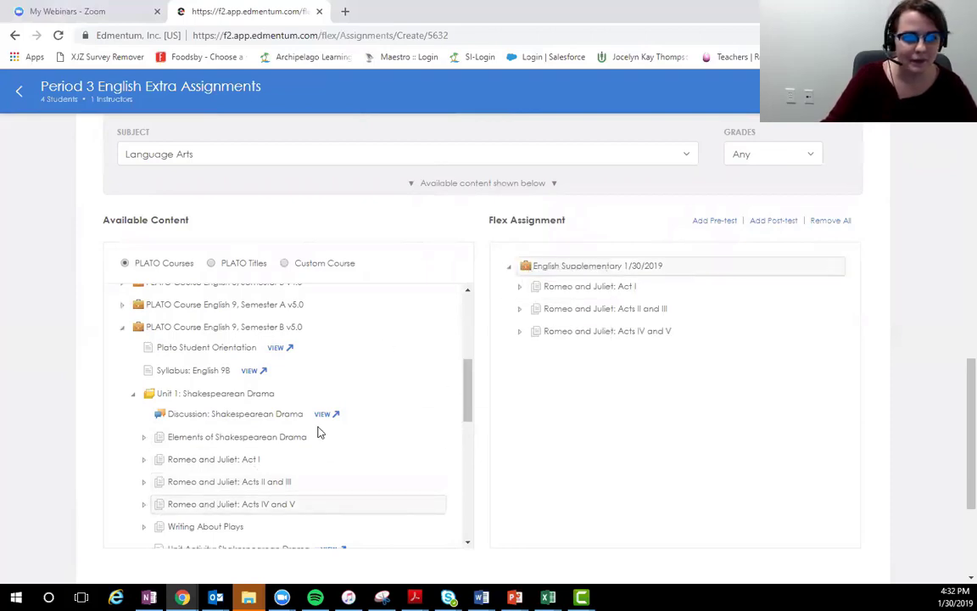
Add "Science Fiction" to the assignment from Unit 1: Genre and Context in Fiction of PLATO Course English 10, Semester B v5.0.
scroll(235, 412, up, 3)
scroll(153, 390, up, 3)
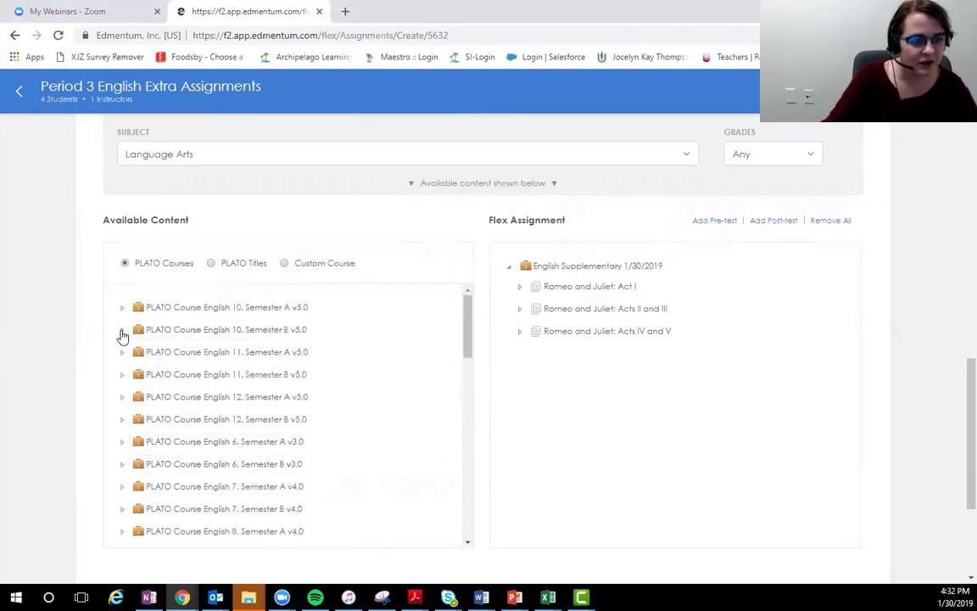
click(121, 330)
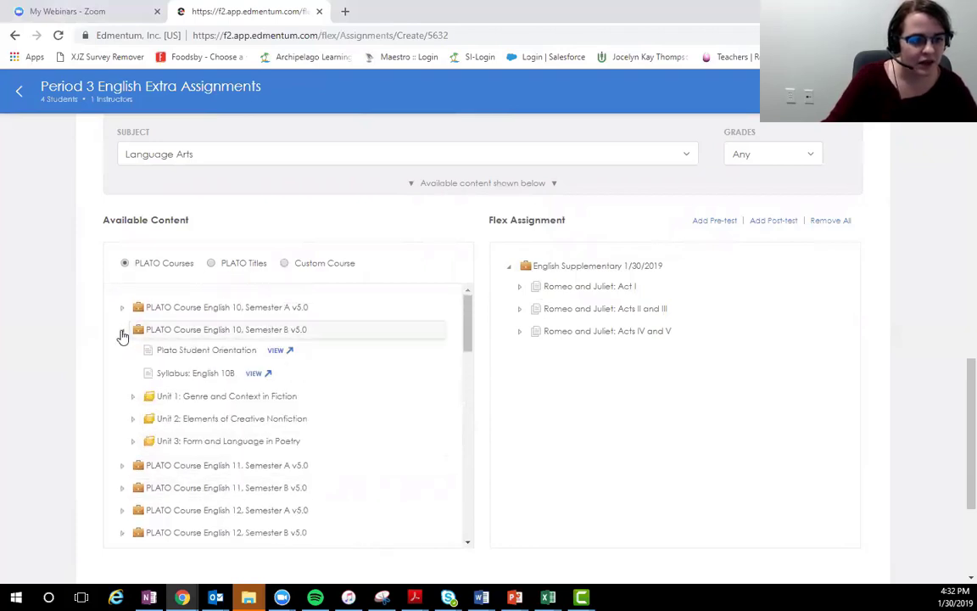
click(133, 404)
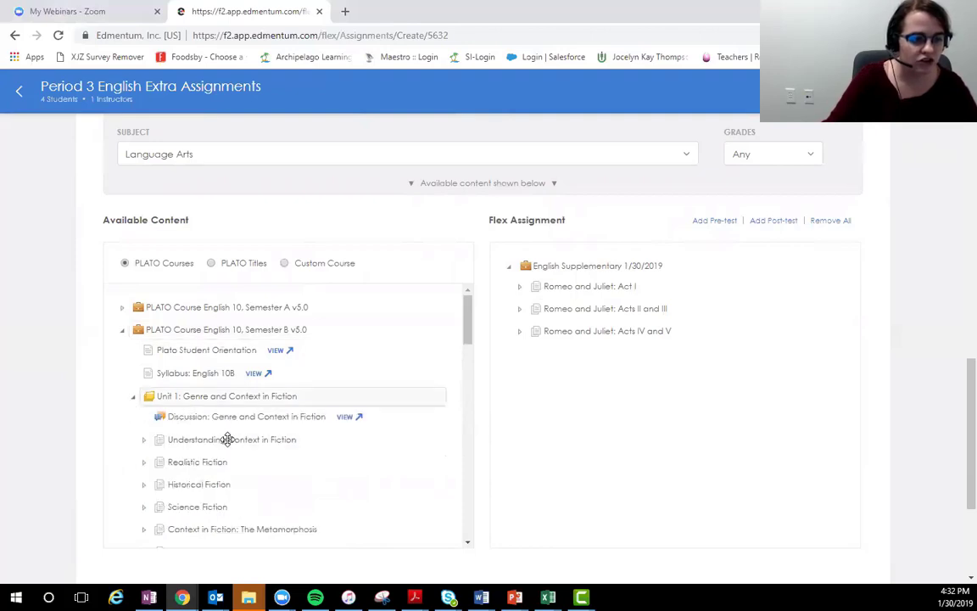
scroll(227, 438, down, 2)
scroll(209, 431, down, 2)
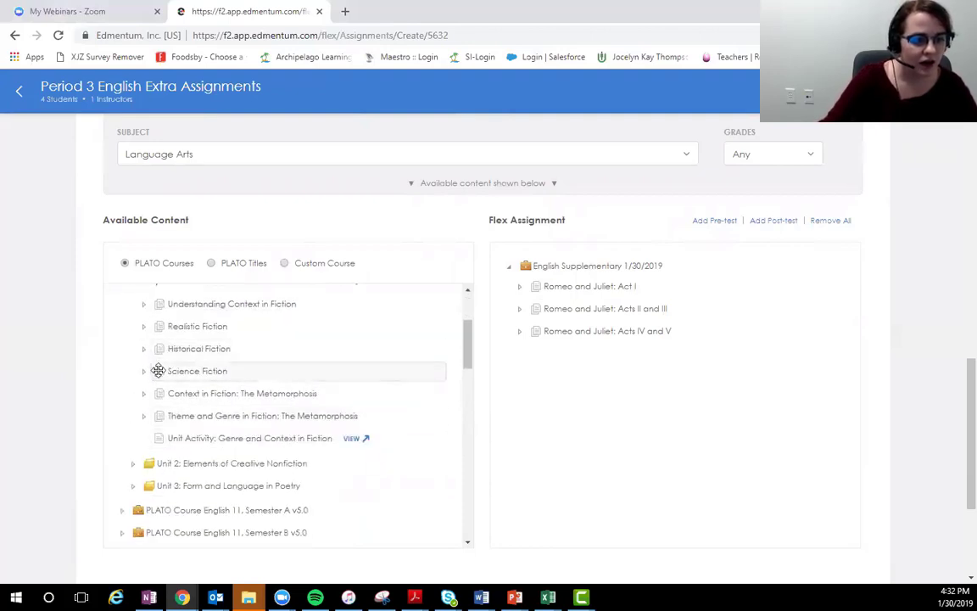
drag(151, 373, 532, 270)
Add a pre-test and a post-test to the Flex assignment's content.
scroll(588, 304, down, 2)
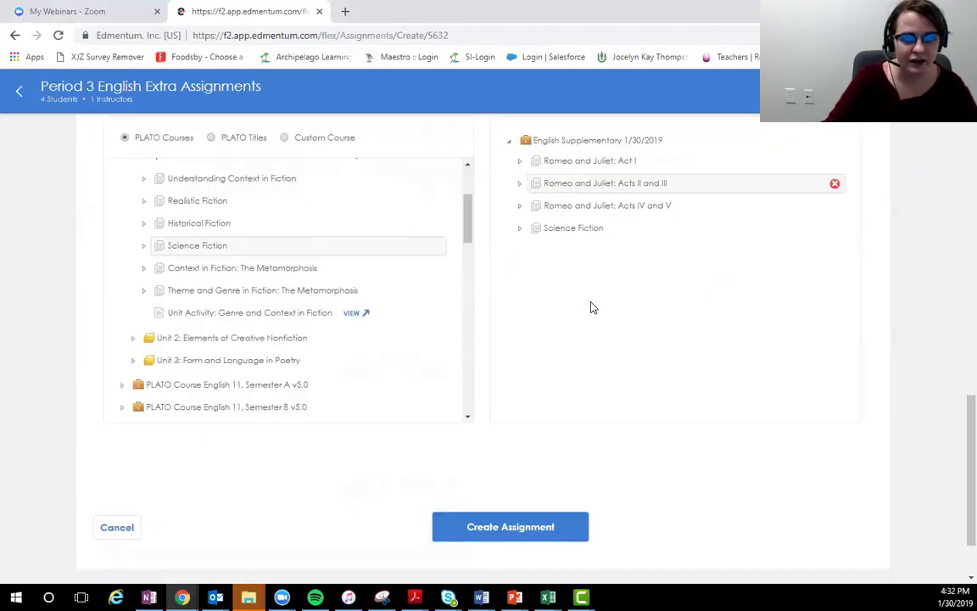
scroll(588, 307, up, 2)
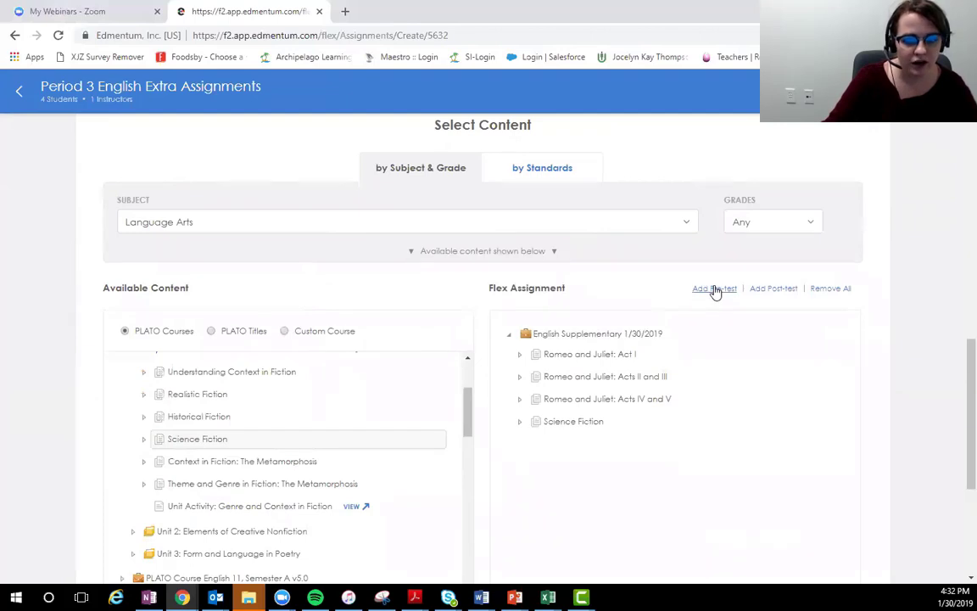
click(714, 289)
click(762, 289)
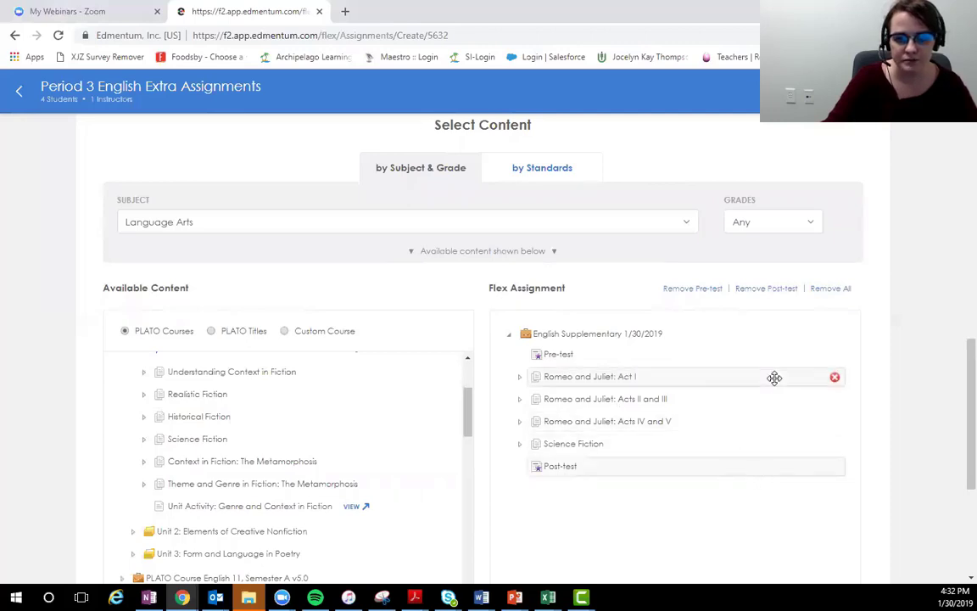
Remove the post-test and the pre-test from the Flex assignment.
scroll(743, 344, down, 1)
scroll(740, 332, up, 1)
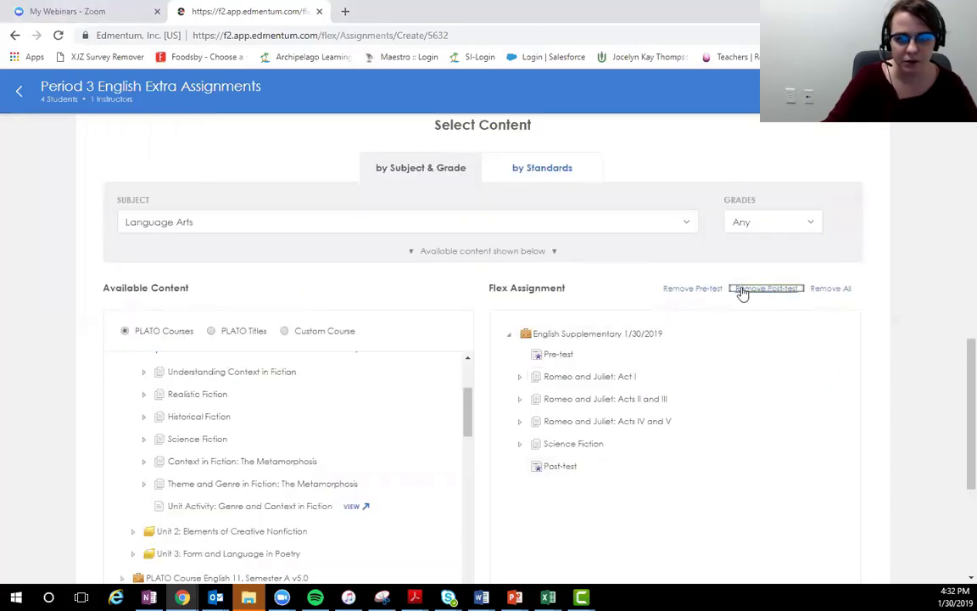
click(746, 286)
click(700, 286)
Create the assignment and open the Period 3 English Extra Assignments class to its assignment list.
scroll(653, 436, down, 3)
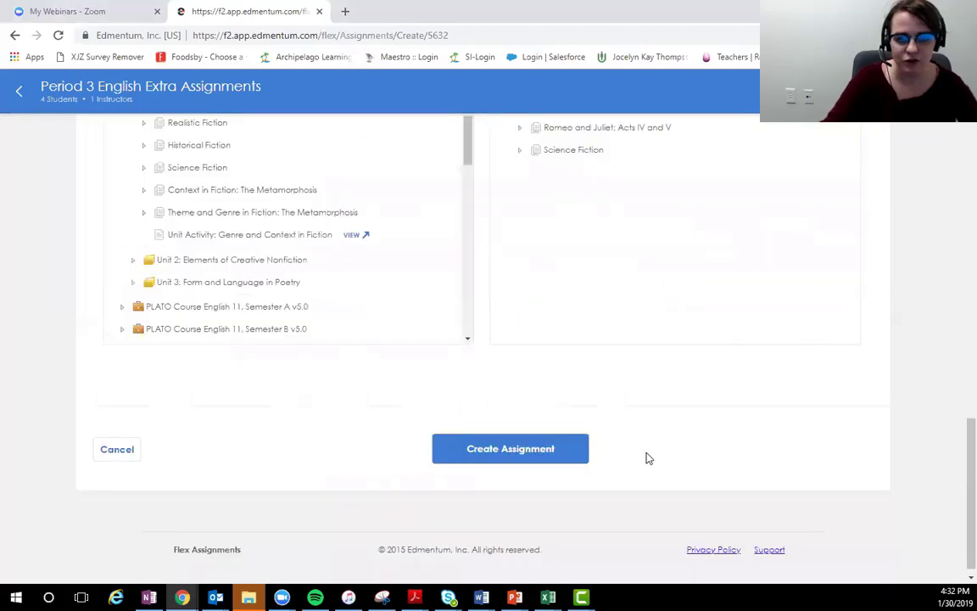
click(576, 448)
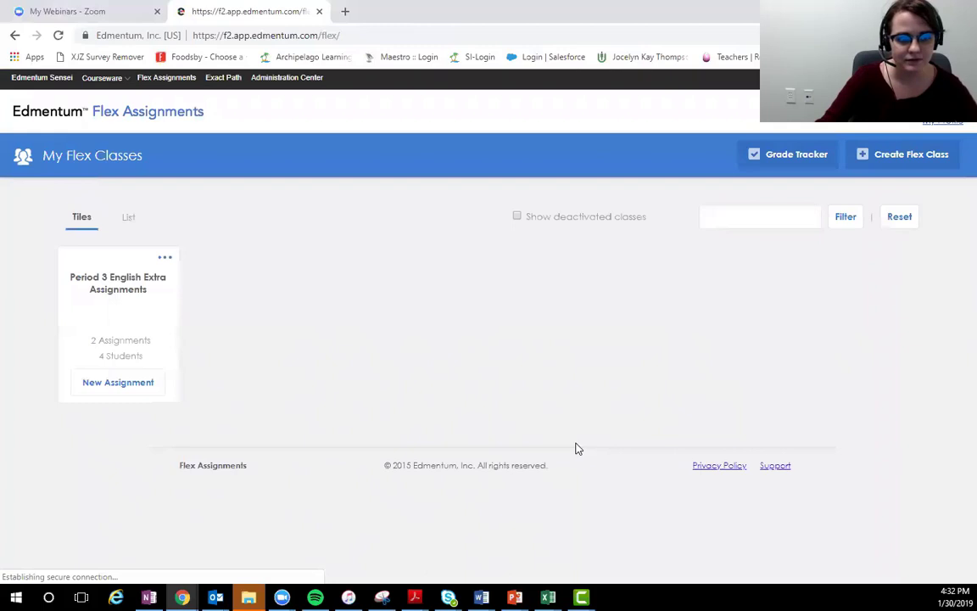
click(141, 292)
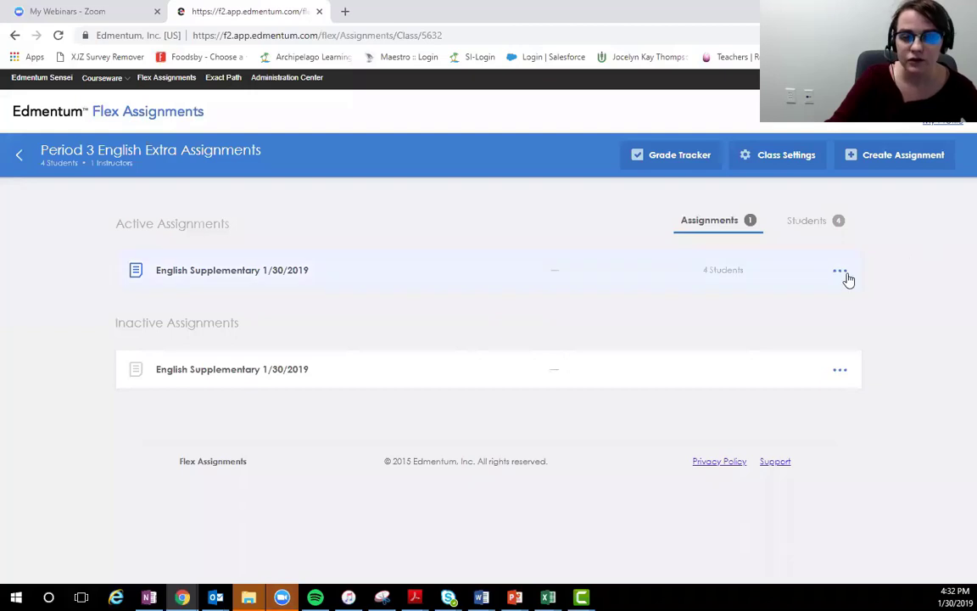
Review the management and report actions available for the active English Supplementary 1/30/2019 assignment.
click(840, 272)
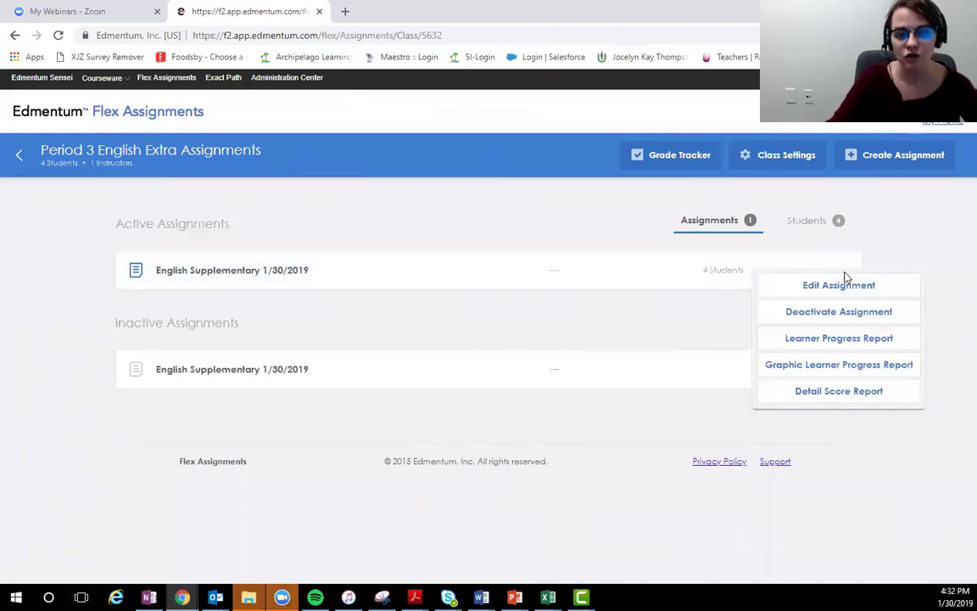
click(838, 271)
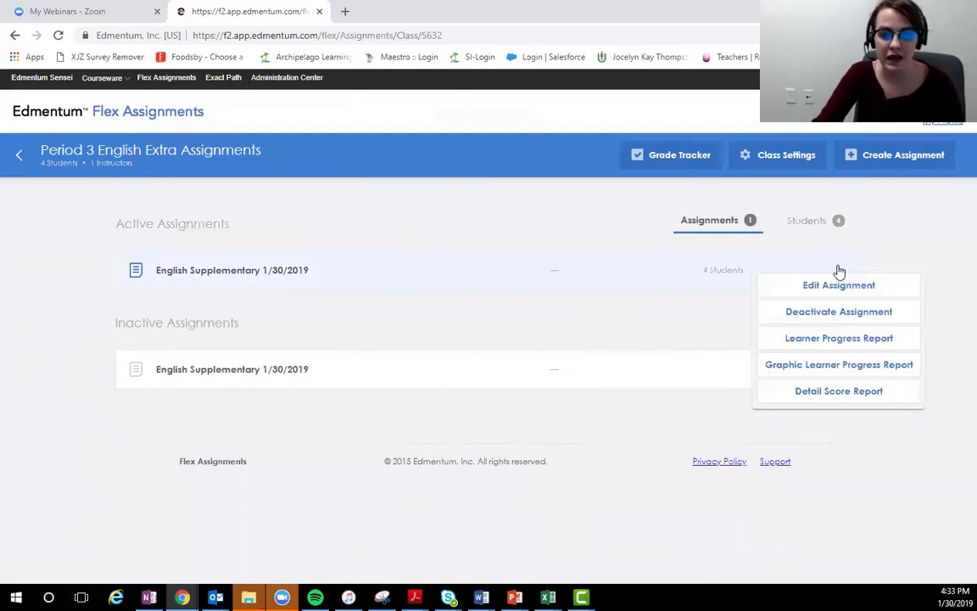
click(837, 273)
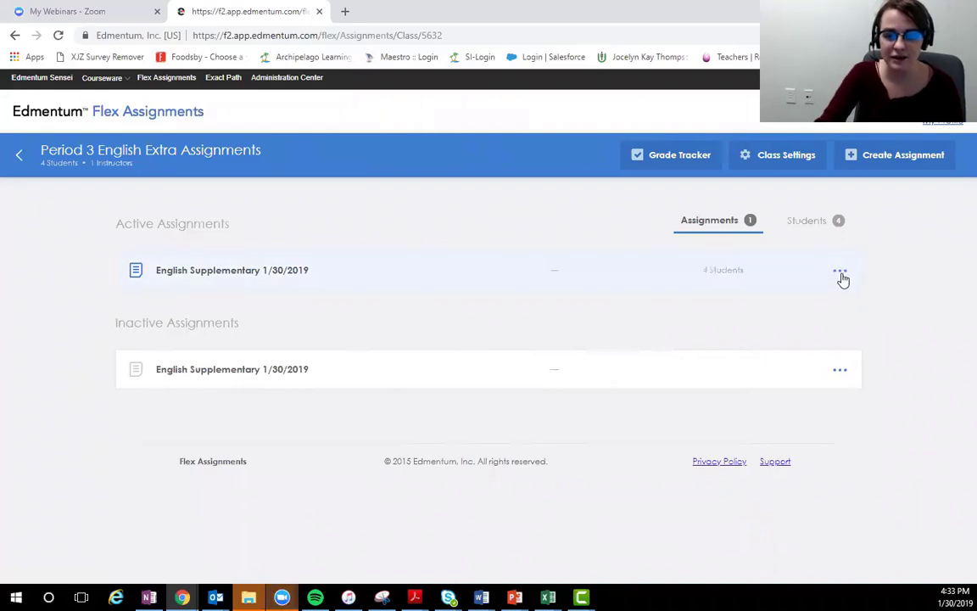
Examine the active English Supplementary assignment's edit, deactivate and report options, along with its student progress page.
click(841, 273)
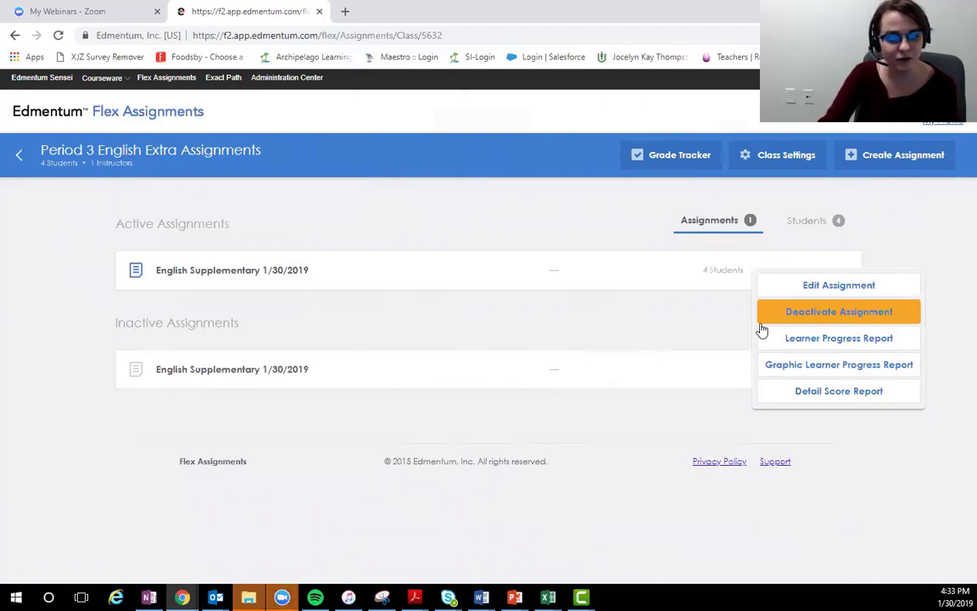
click(375, 384)
click(841, 270)
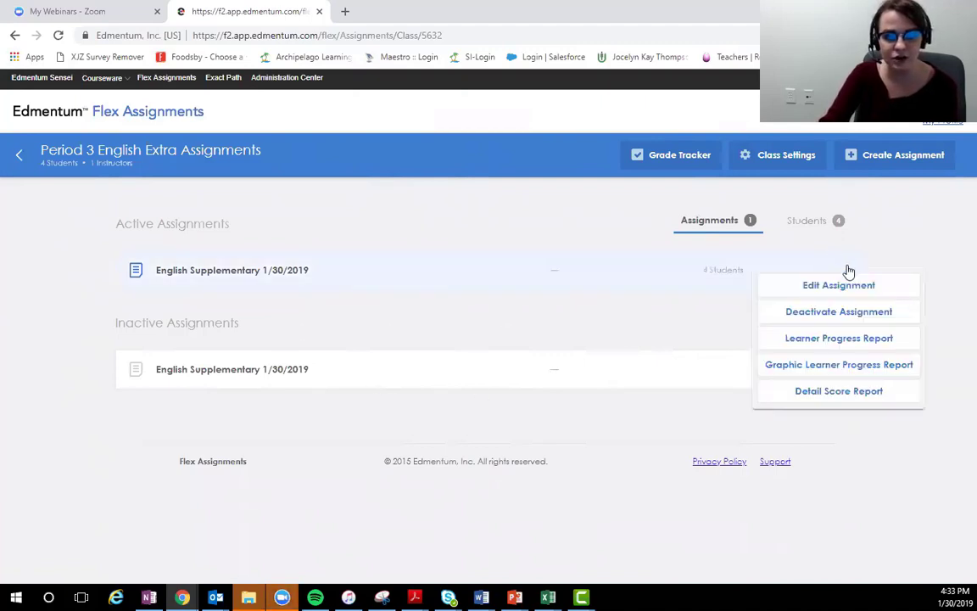
click(761, 241)
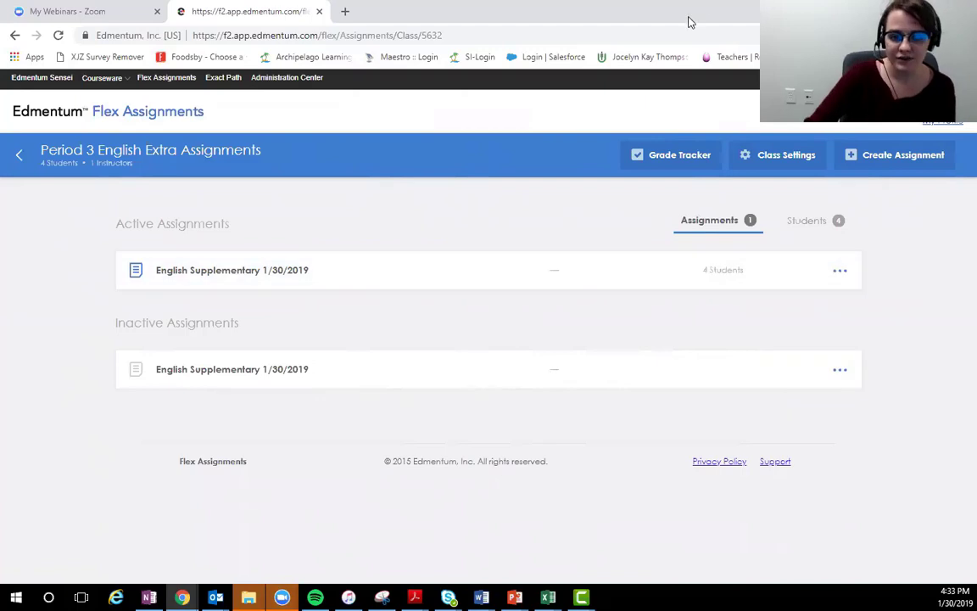
click(839, 276)
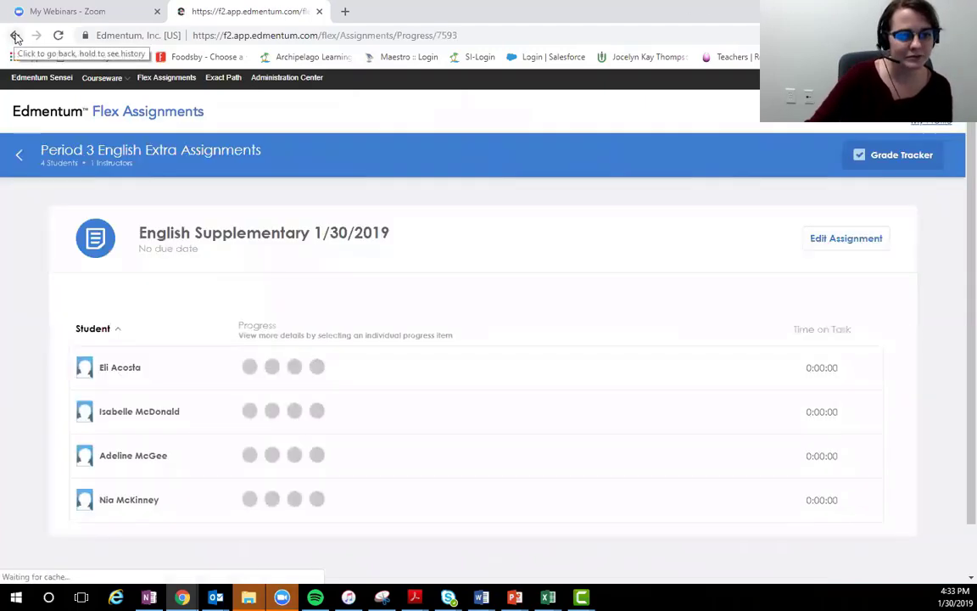
click(15, 38)
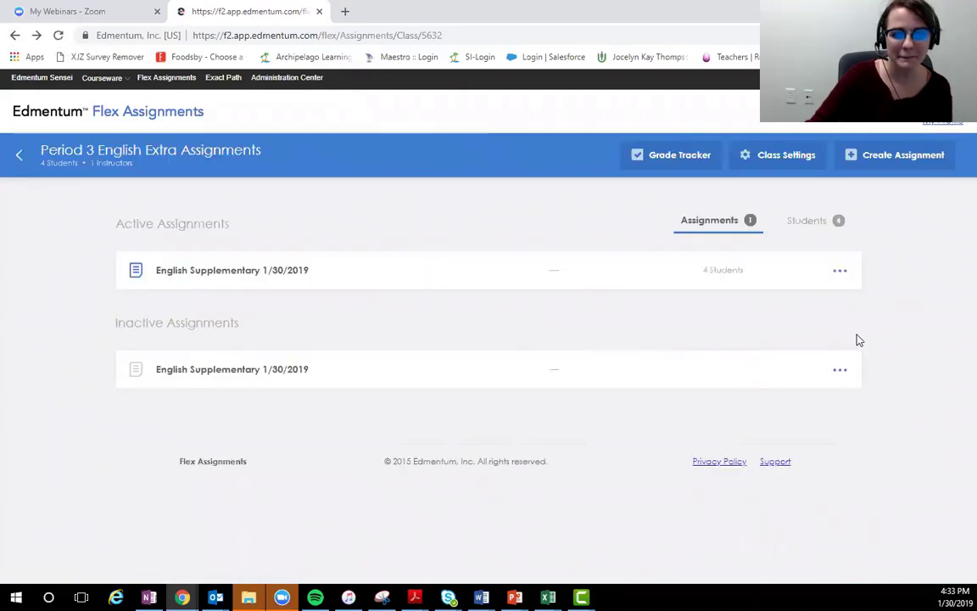
click(842, 273)
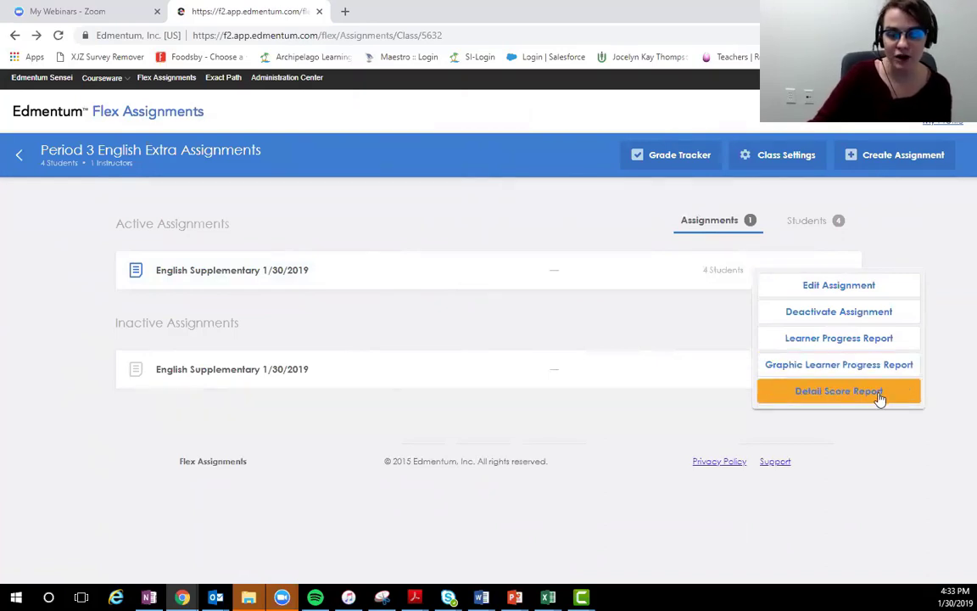
click(871, 240)
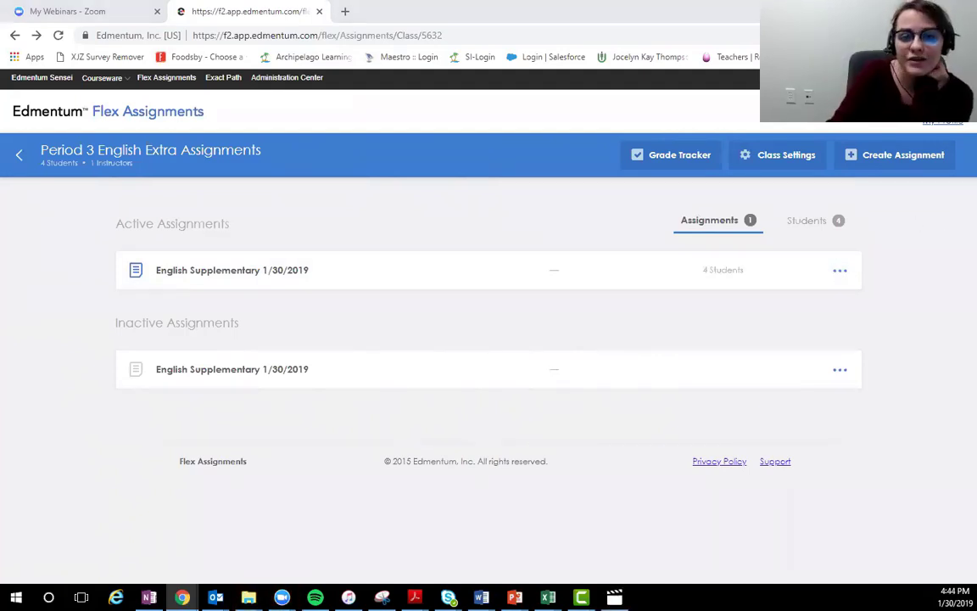
Open the Grade Tracker from the Period 3 English Extra Assignments class and examine the form for creating a new grade tracker.
click(674, 155)
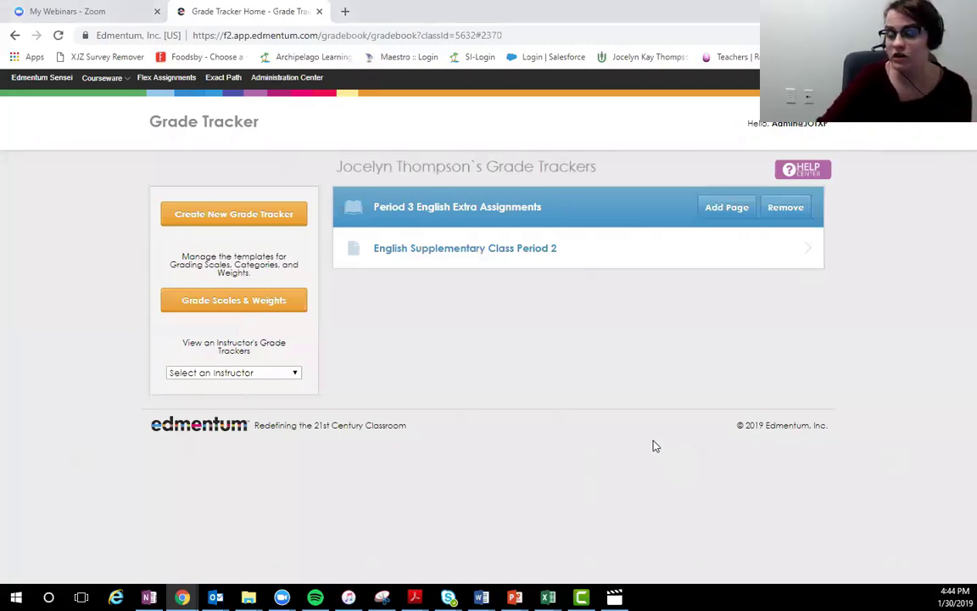
click(284, 215)
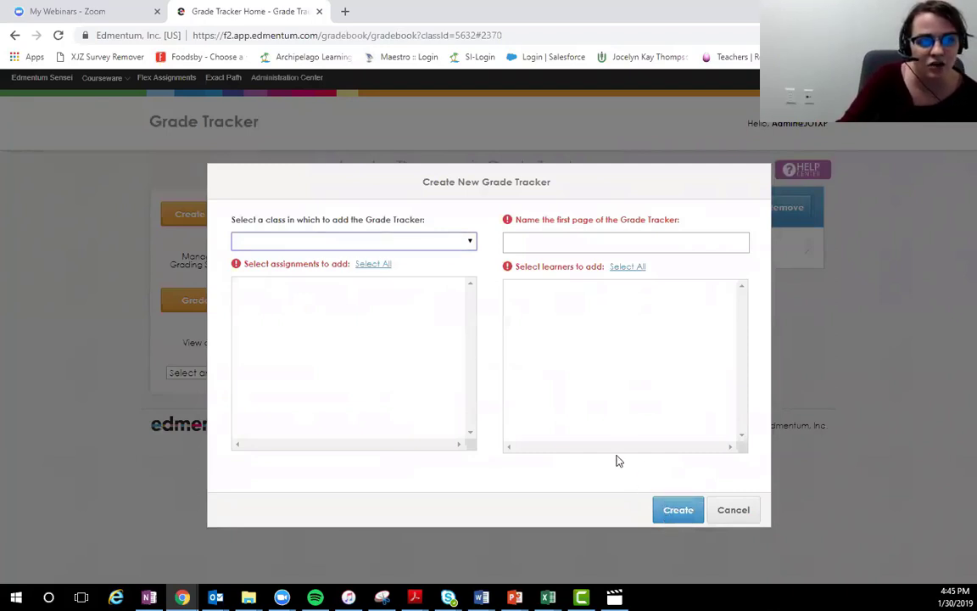
click(678, 510)
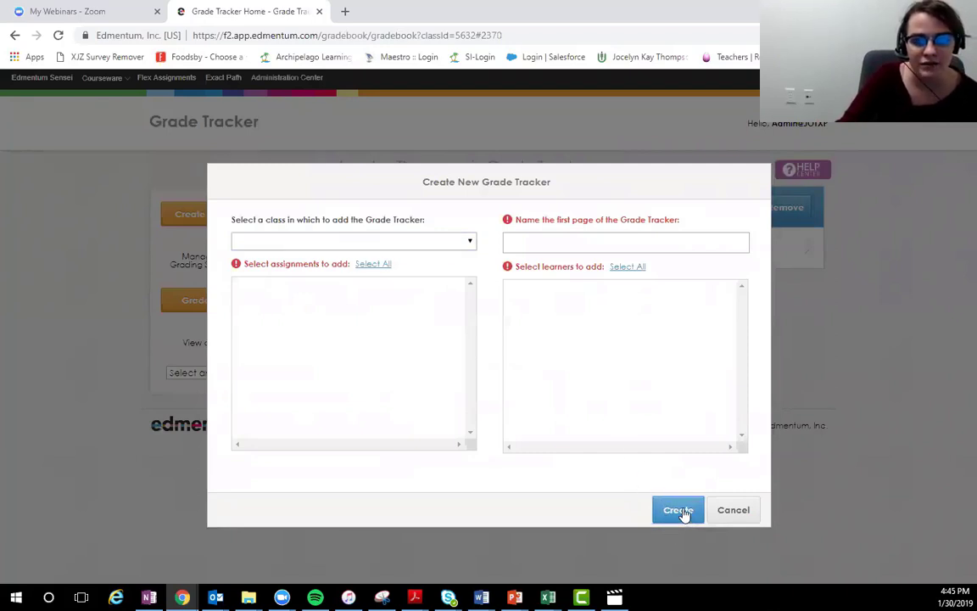
click(737, 513)
Open the English Supplementary Class Period 2 grade page, review its category weights and grading scales, and save them as they stand.
click(649, 246)
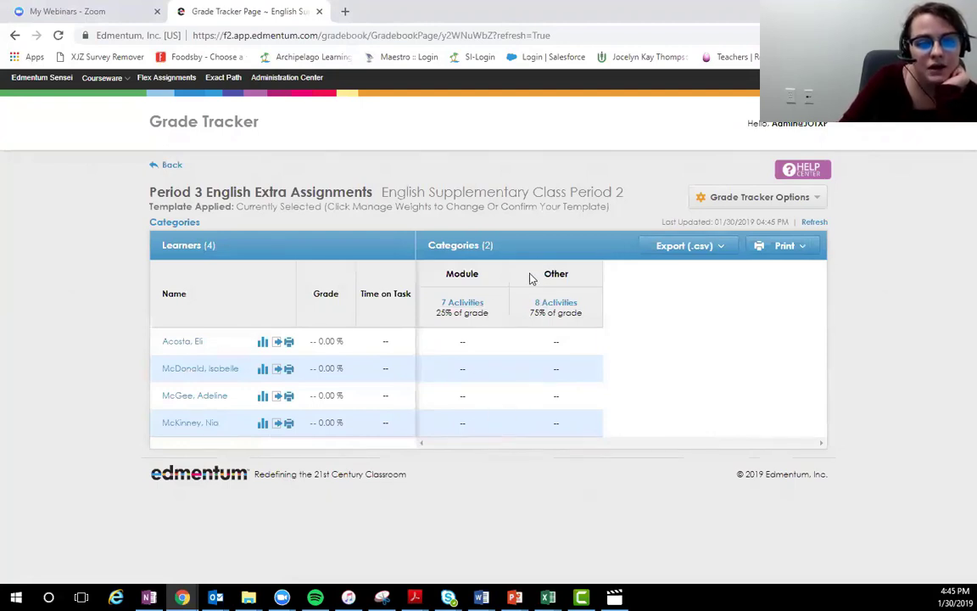
click(702, 198)
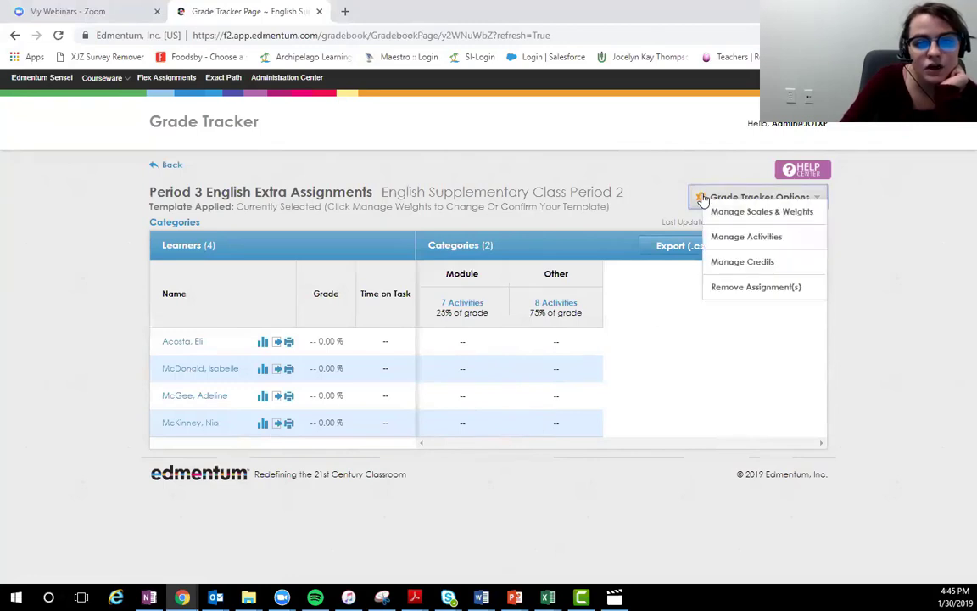
click(726, 211)
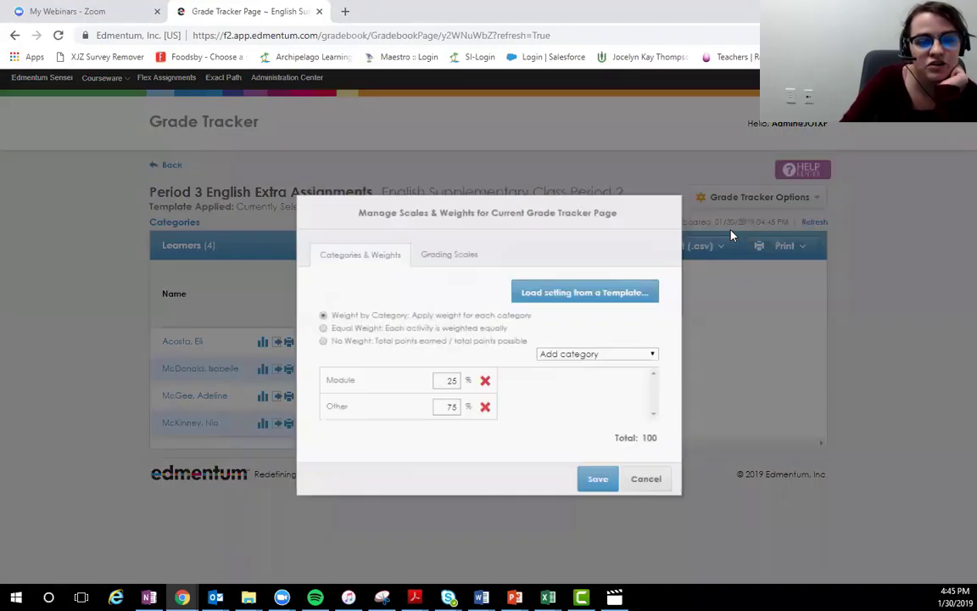
click(472, 251)
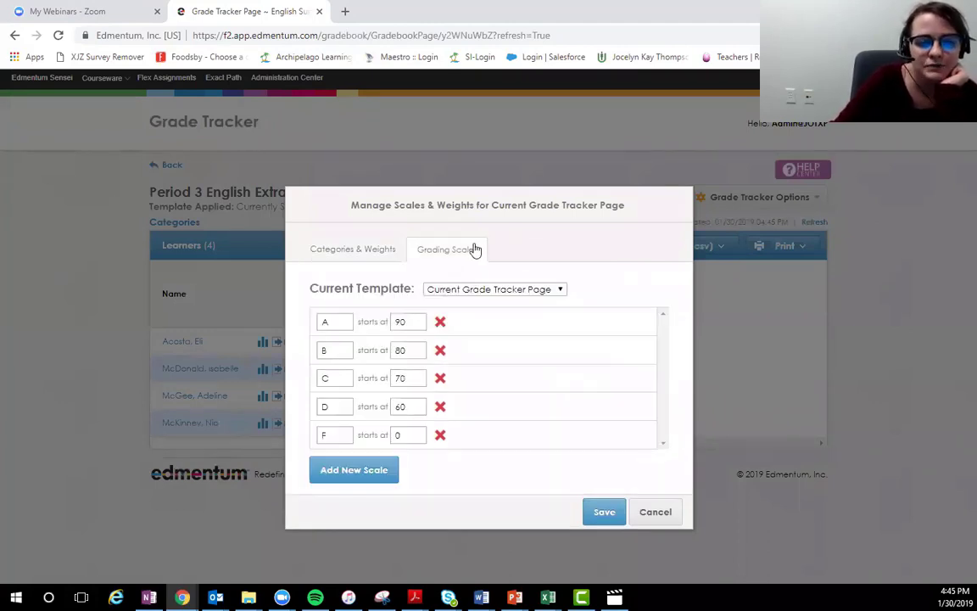
click(607, 515)
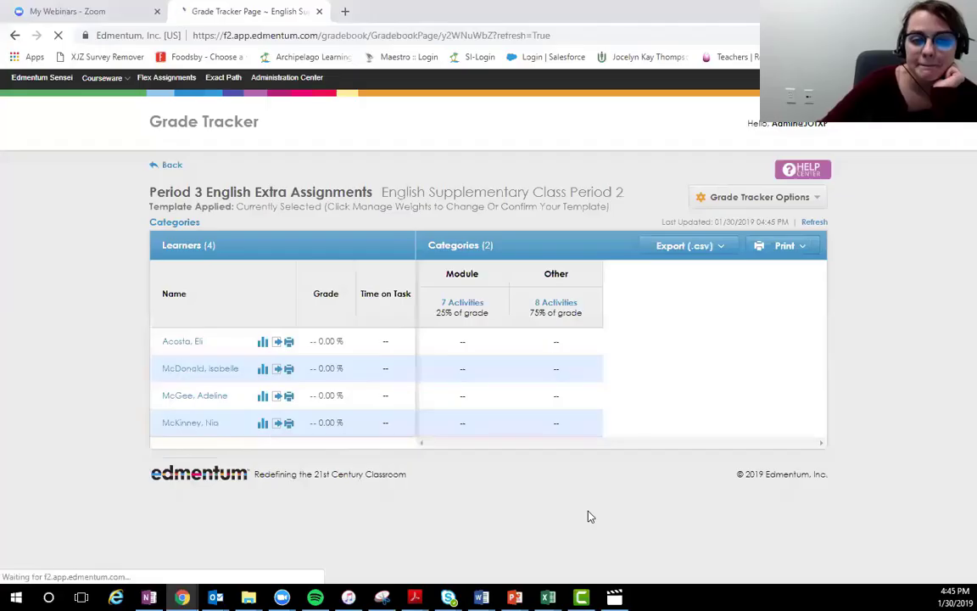